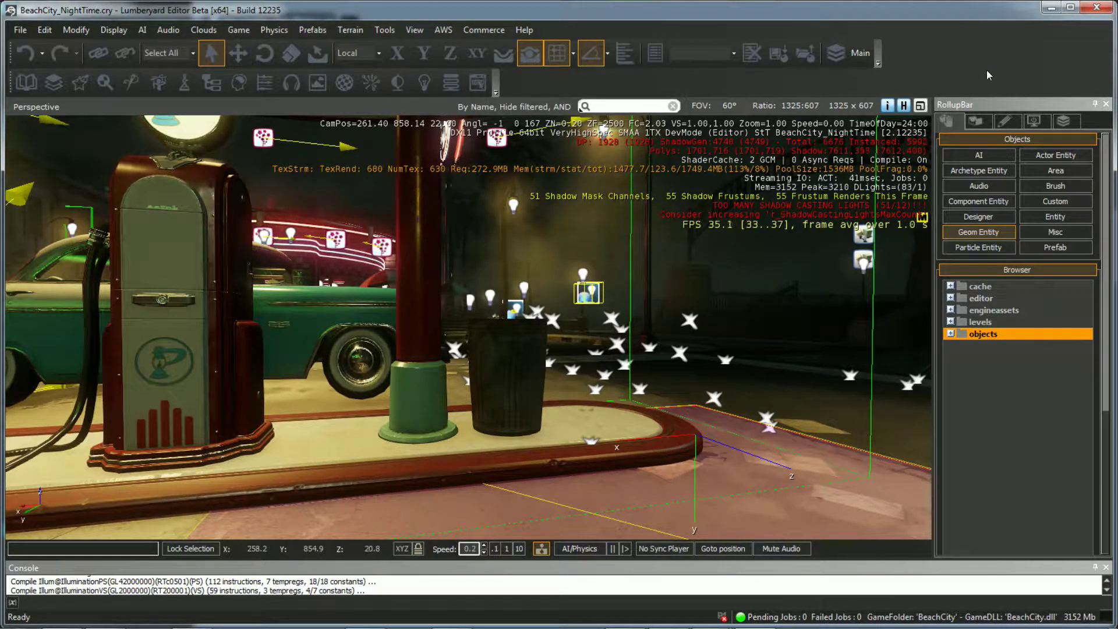
# Step: Download the free Wooden Chair from TurboSquid and list all its files in My Files: Downloads
pyautogui.click(521, 385)
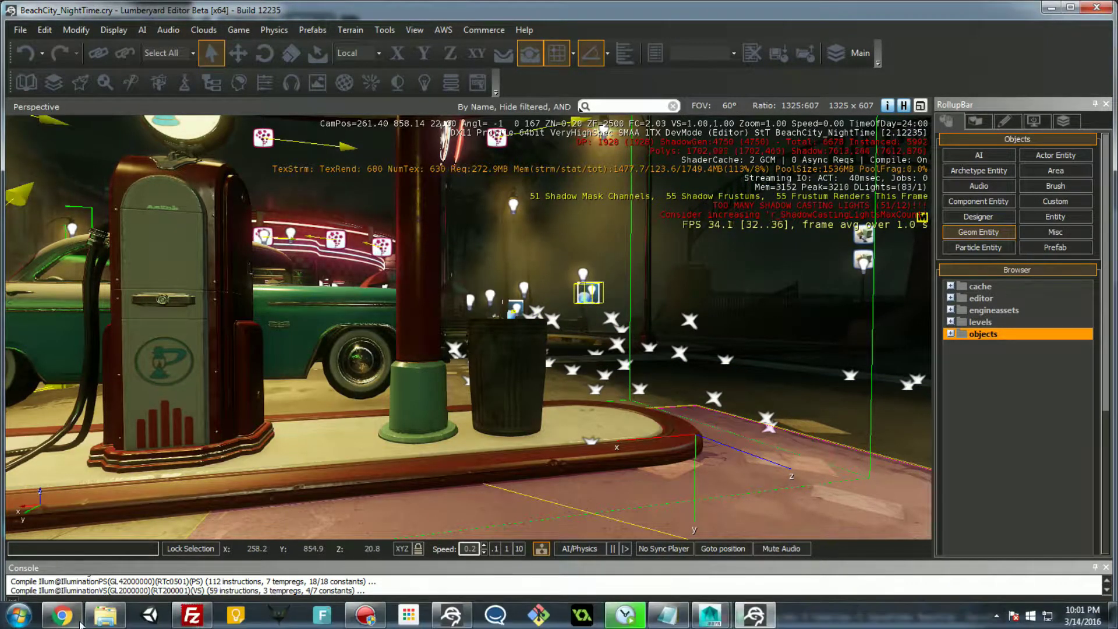
pyautogui.click(72, 616)
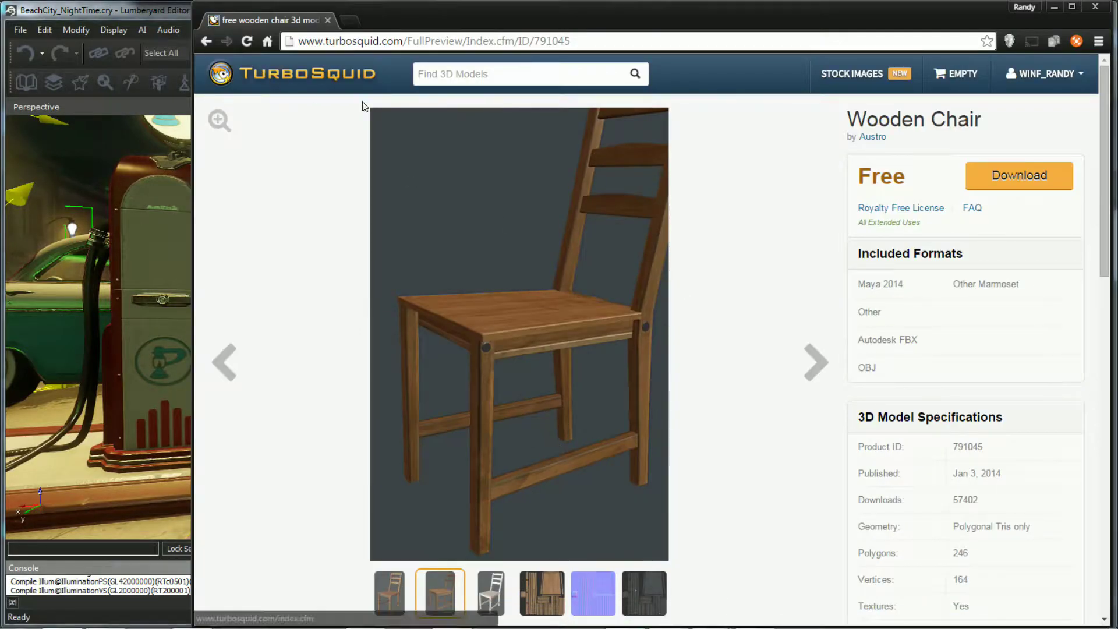
pyautogui.click(1045, 185)
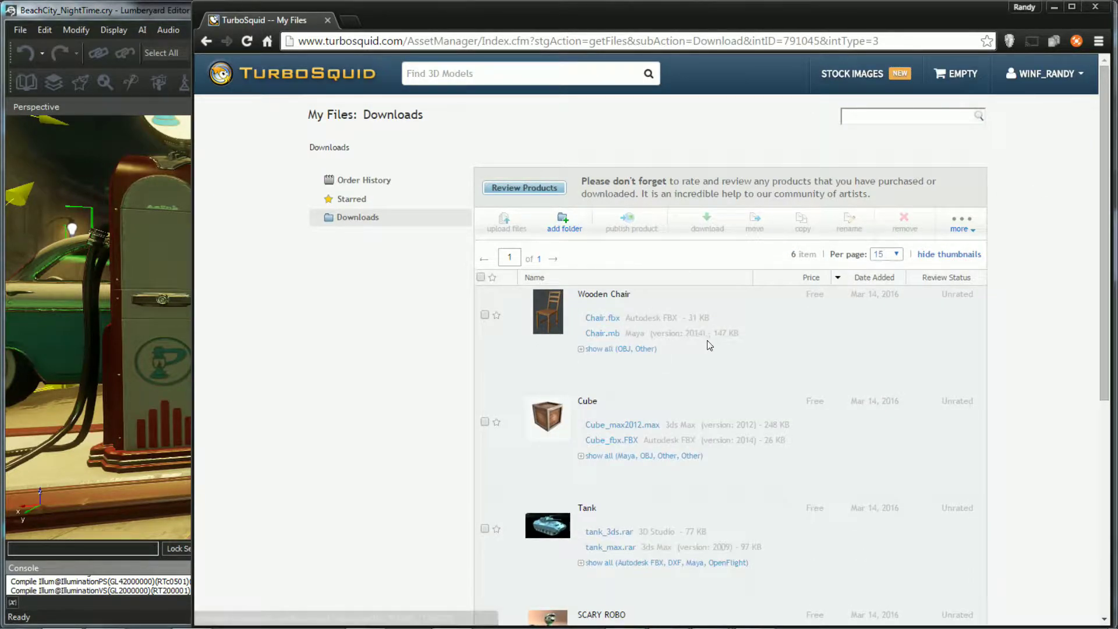
pyautogui.click(594, 349)
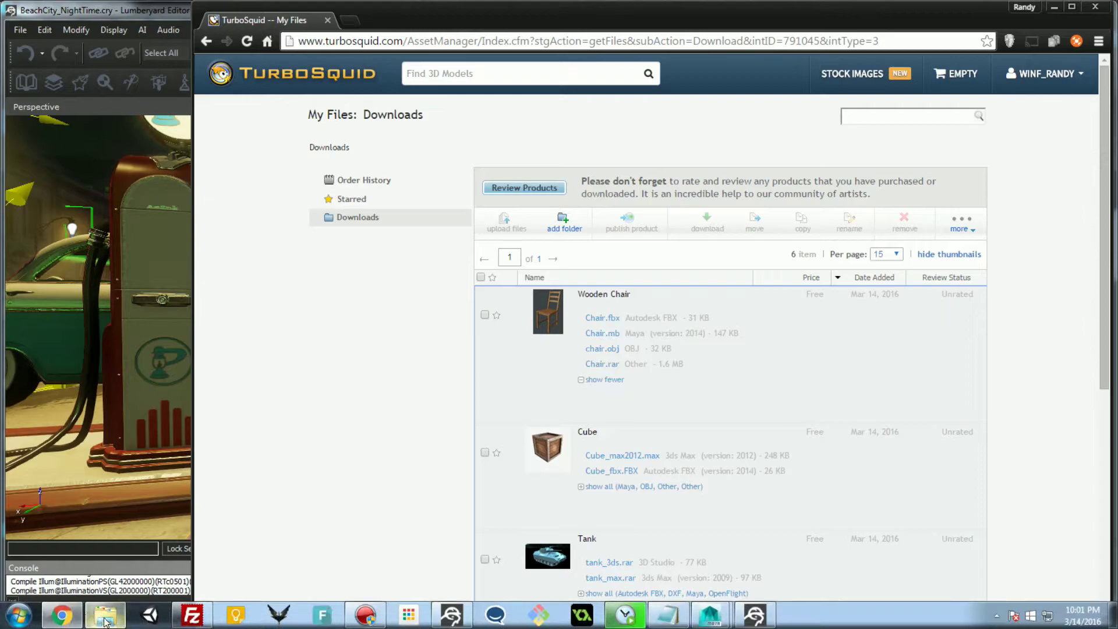
# Step: Extract Chair.rar with 7-Zip Extract Here into a Chair folder in Downloads, then return to Lumberyard
pyautogui.click(105, 615)
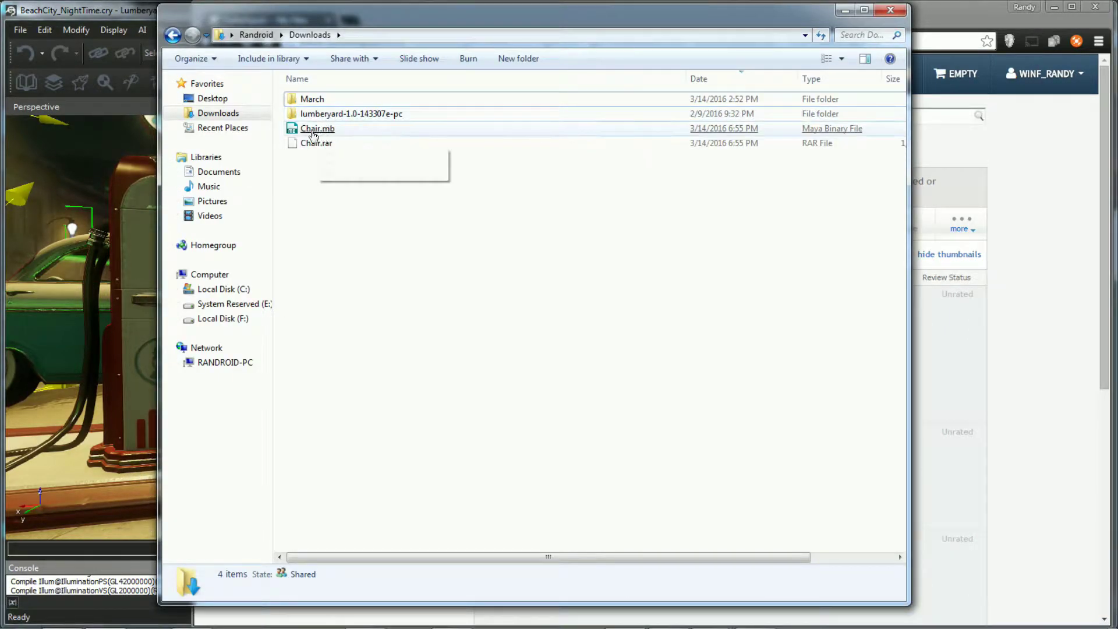
pyautogui.click(313, 130)
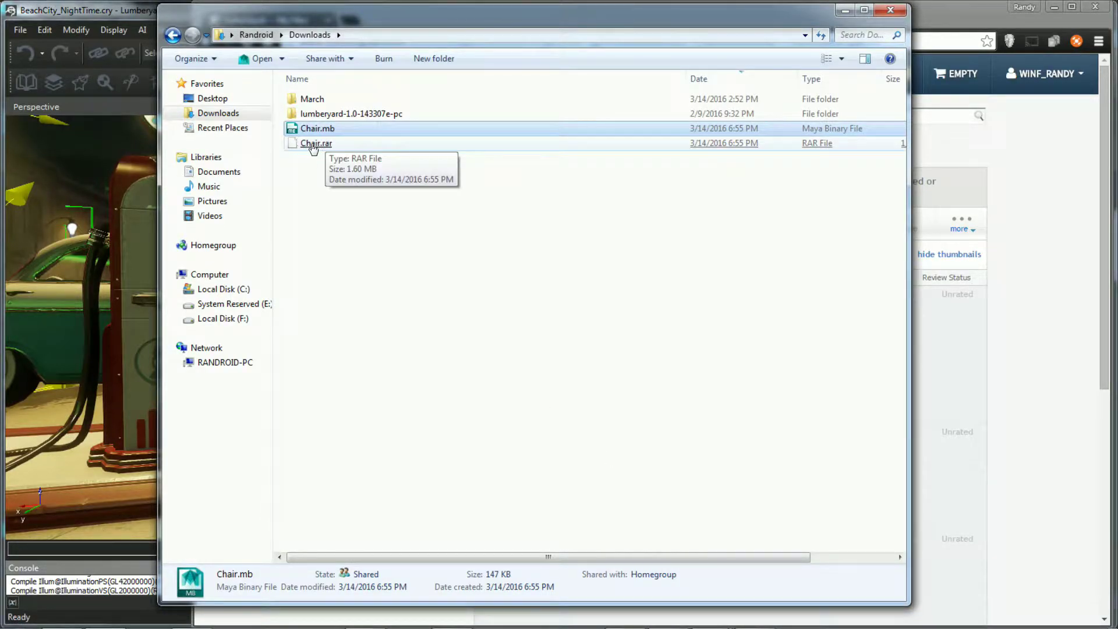
pyautogui.rightClick(312, 143)
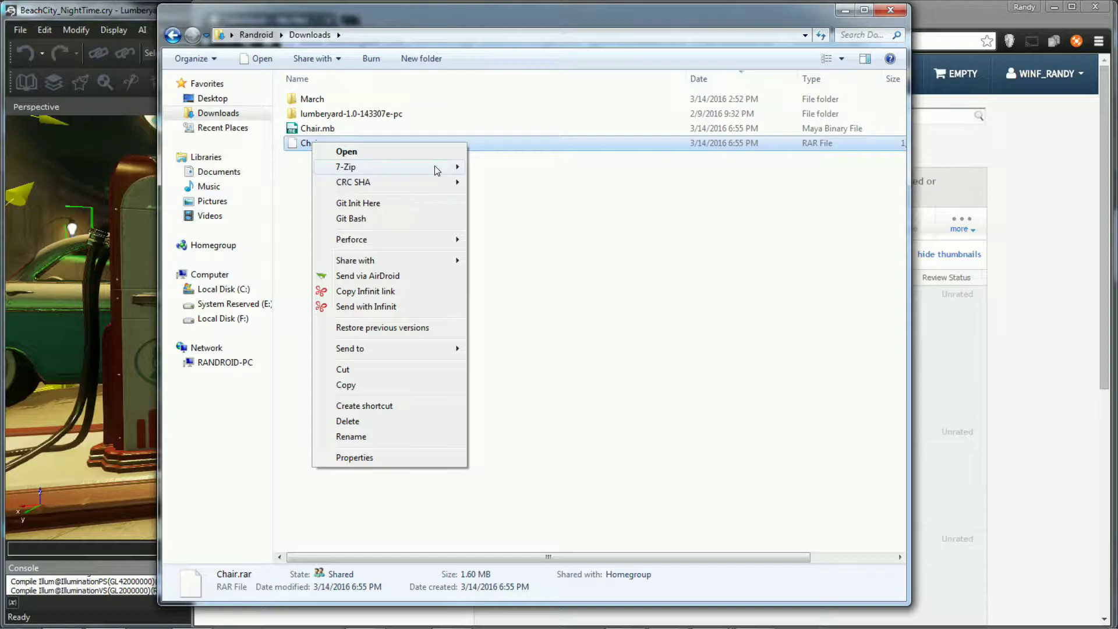
pyautogui.moveTo(437, 169)
pyautogui.click(525, 214)
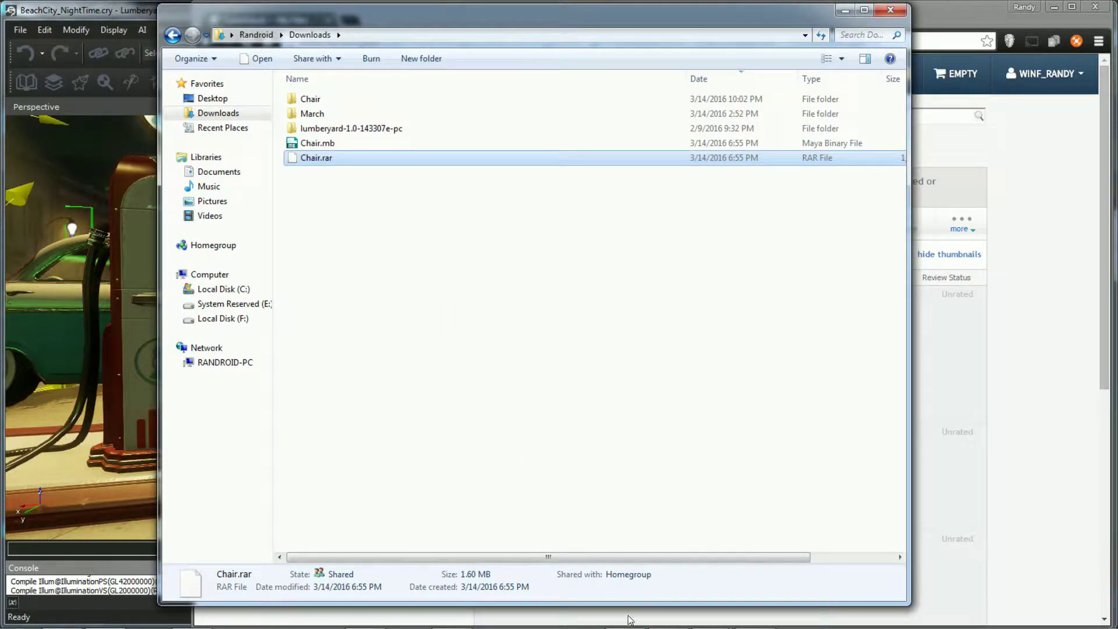
pyautogui.click(754, 613)
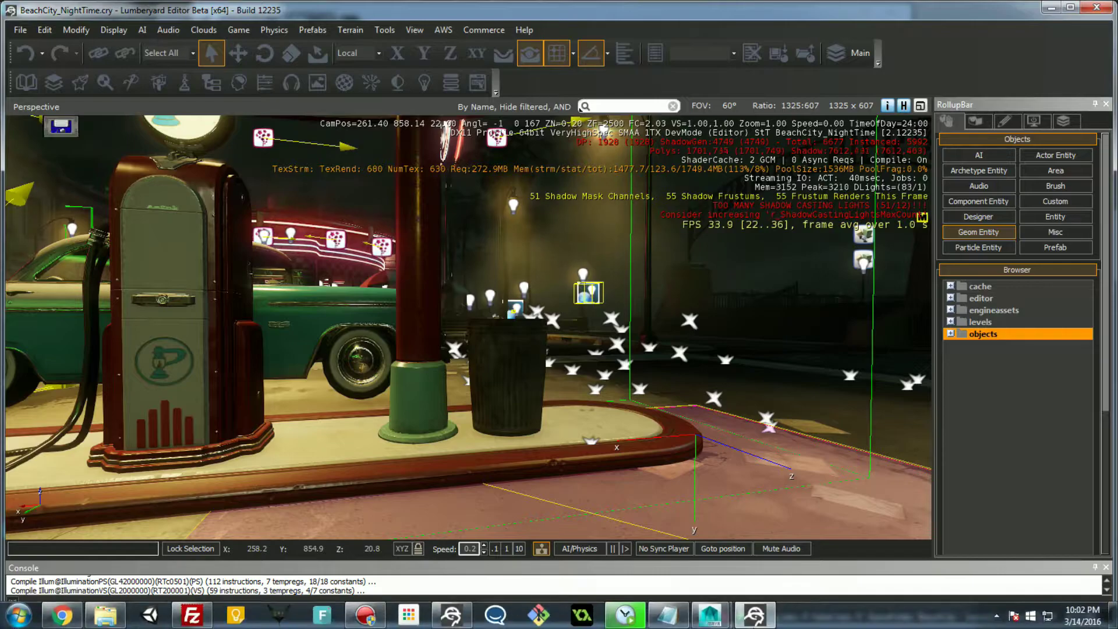
# Step: In Maya, marquee-select the entire chair model and bring up the File menu
pyautogui.moveTo(695, 616)
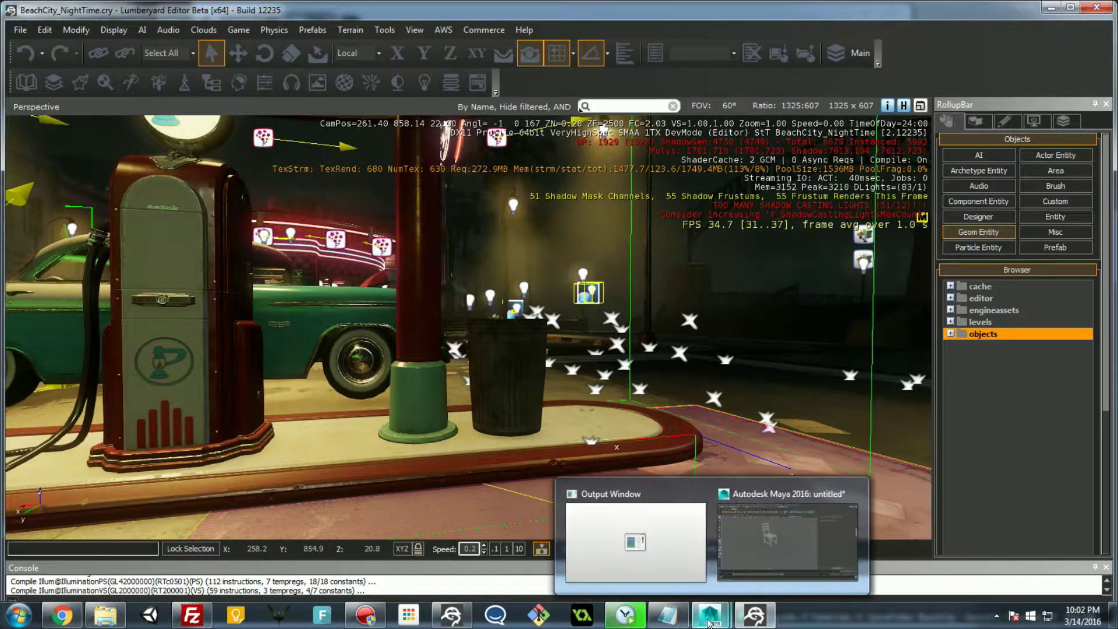
pyautogui.click(748, 547)
pyautogui.moveTo(281, 145); pyautogui.dragTo(535, 382)
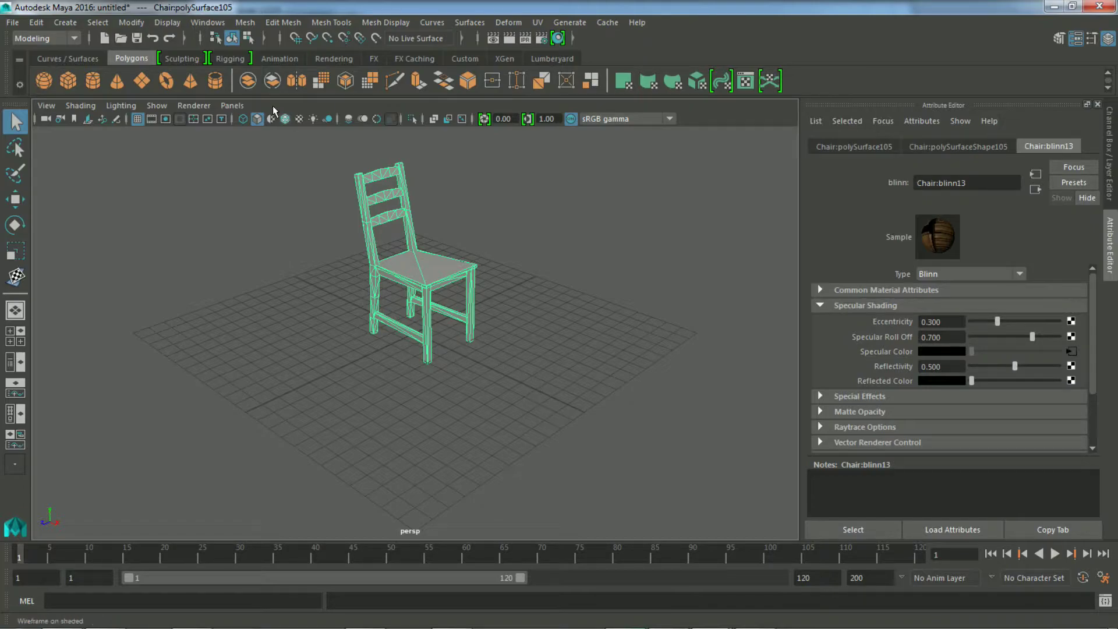
pyautogui.click(11, 22)
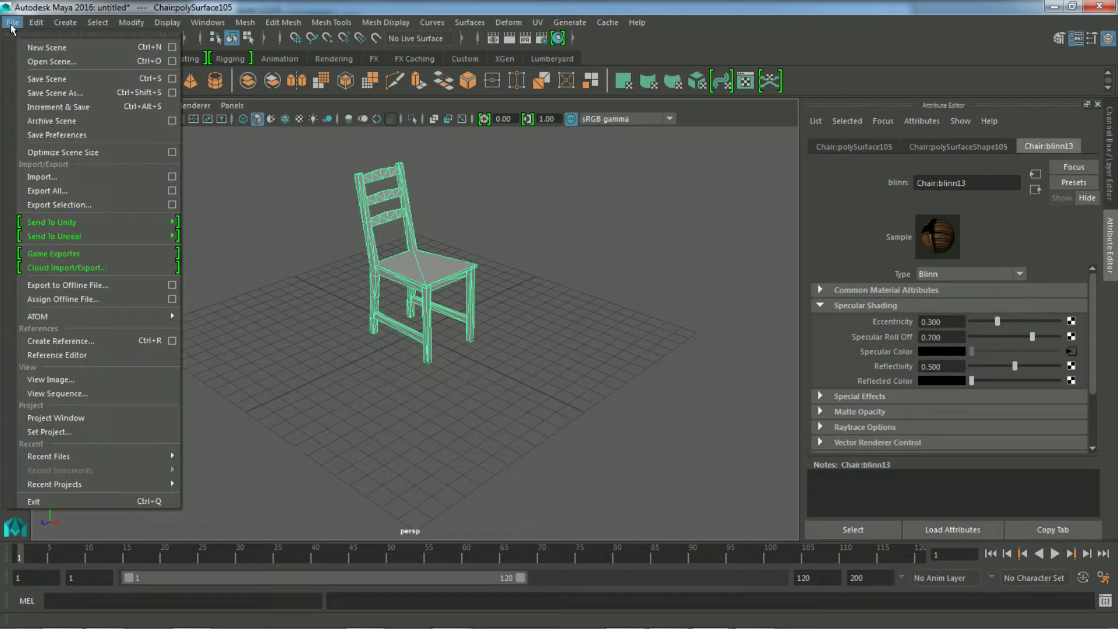
pyautogui.moveTo(155, 227)
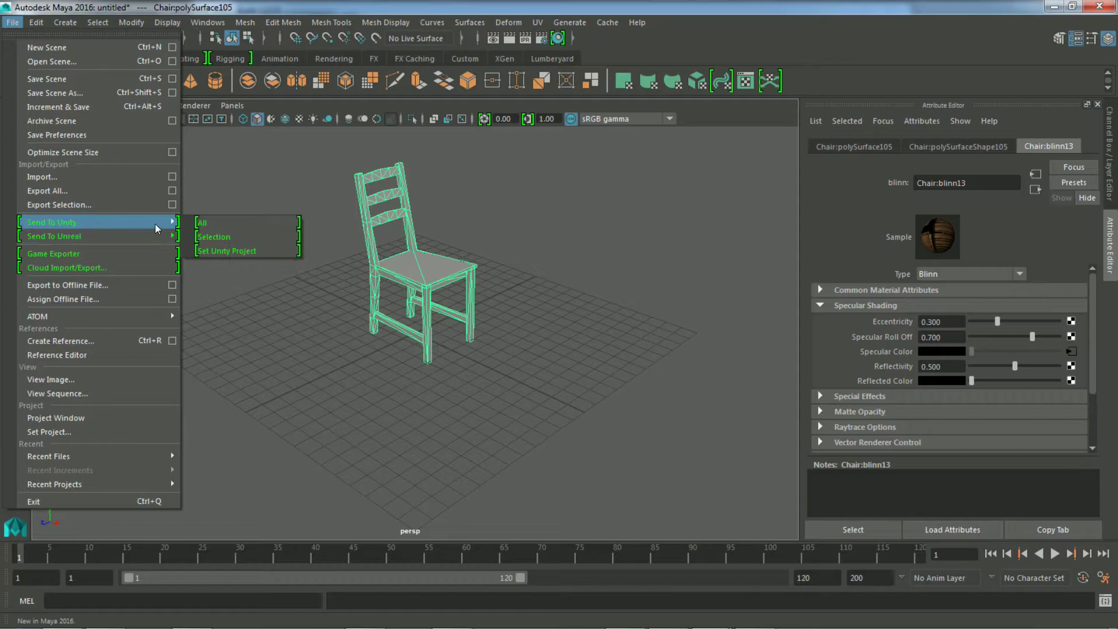
pyautogui.moveTo(112, 238)
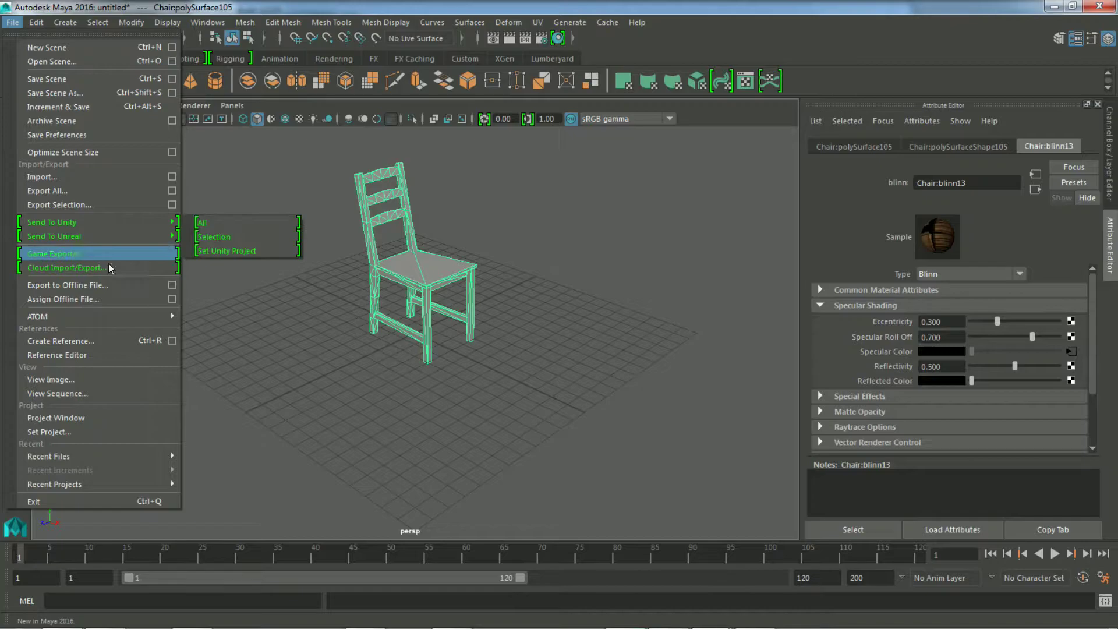
# Step: Start Export Selection with FBX export as the file type, keeping the current preset
pyautogui.click(71, 203)
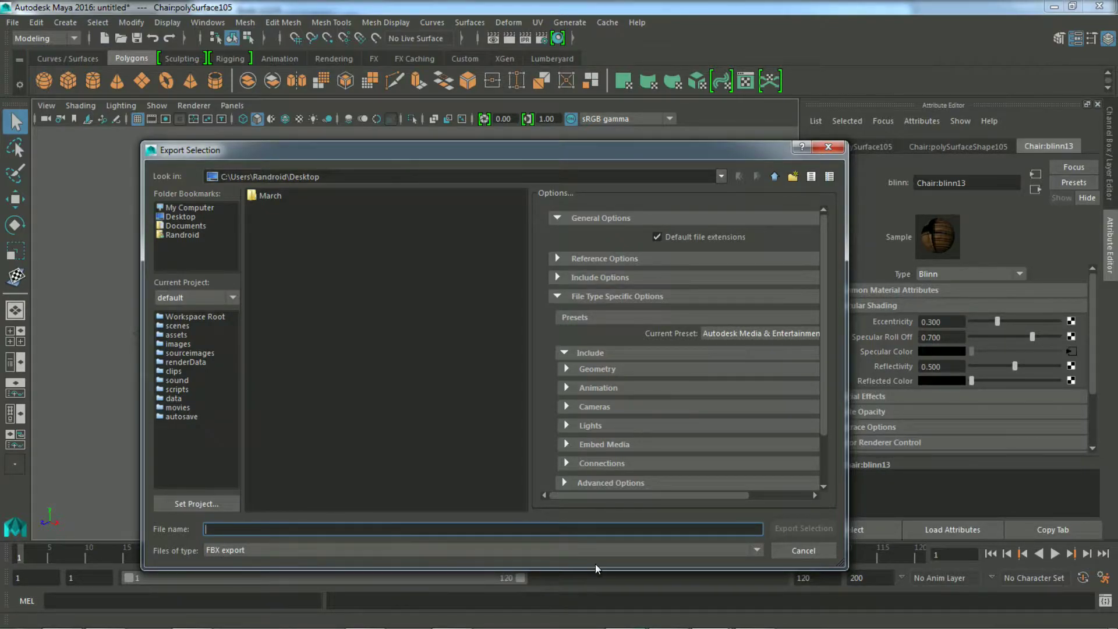
pyautogui.click(756, 548)
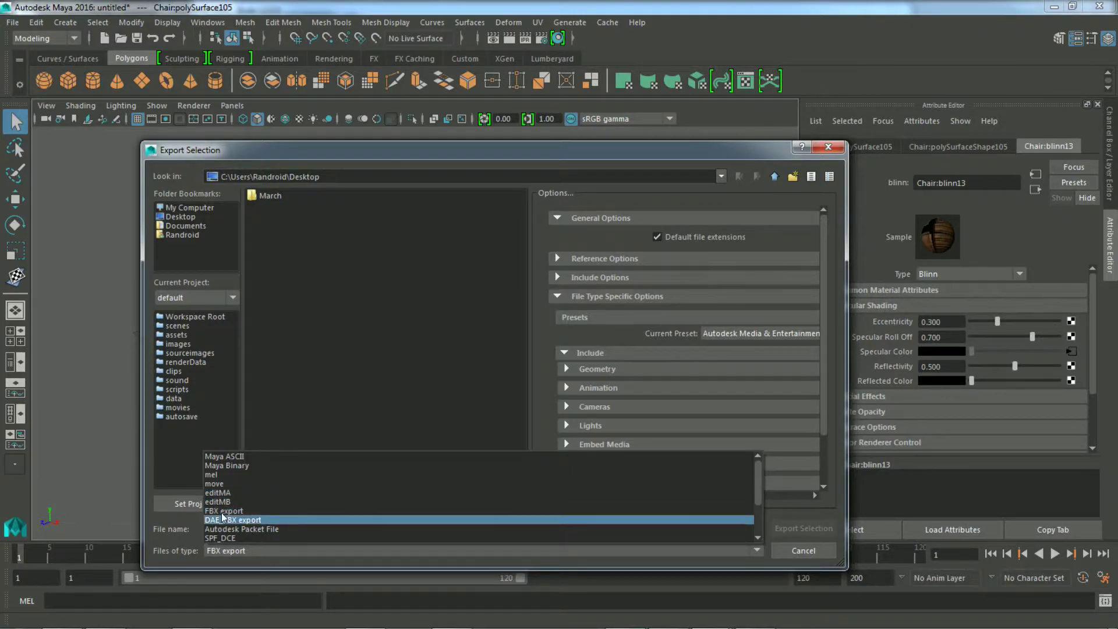
pyautogui.click(264, 508)
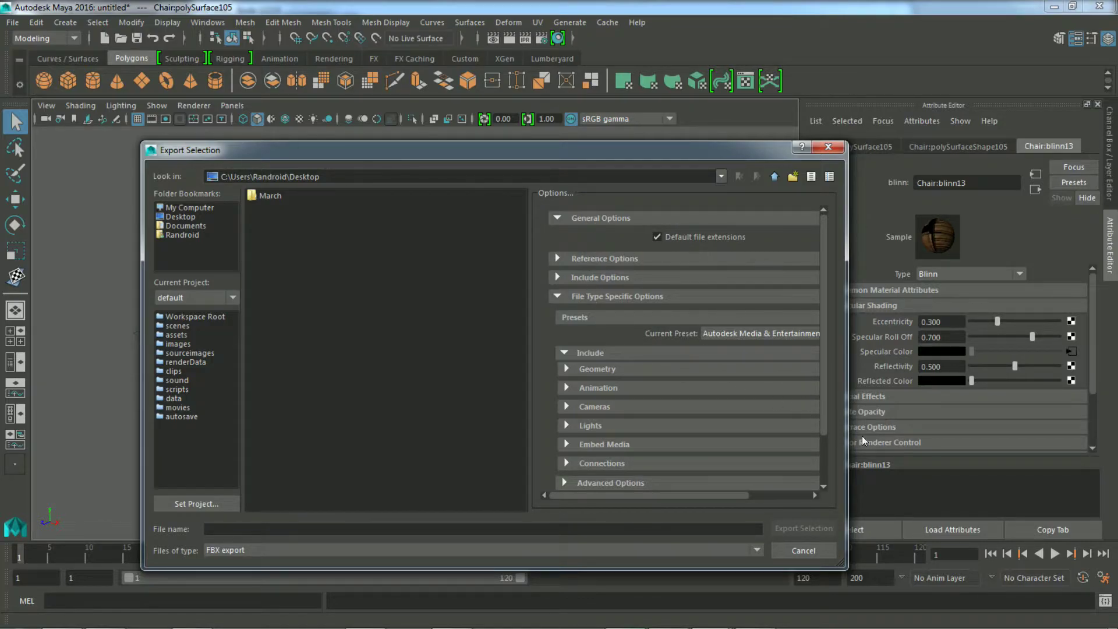
pyautogui.click(754, 333)
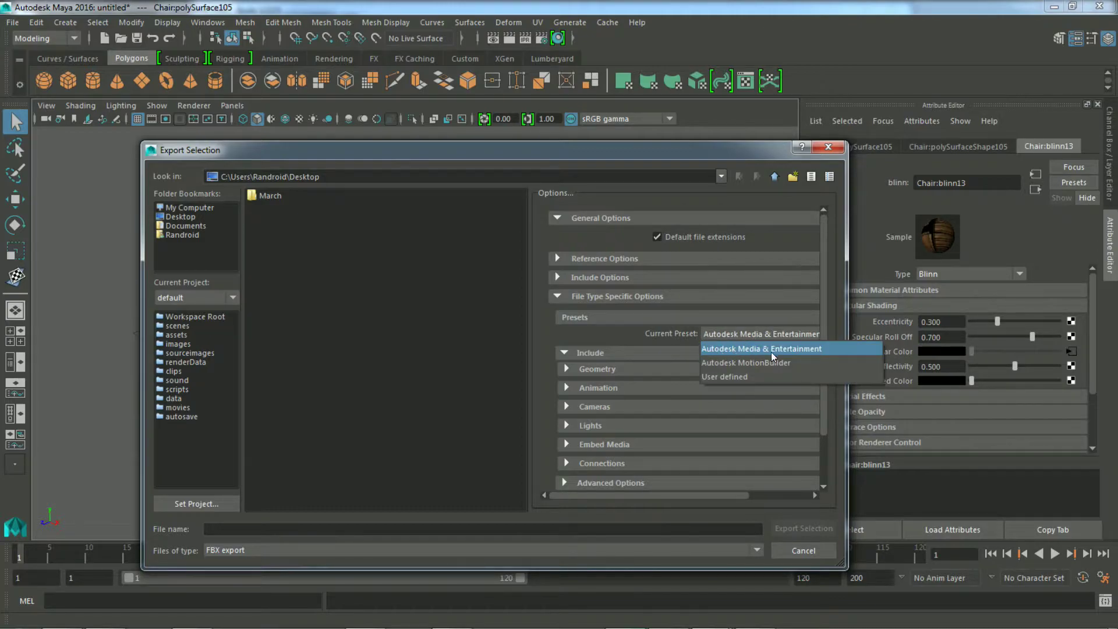
pyautogui.click(781, 333)
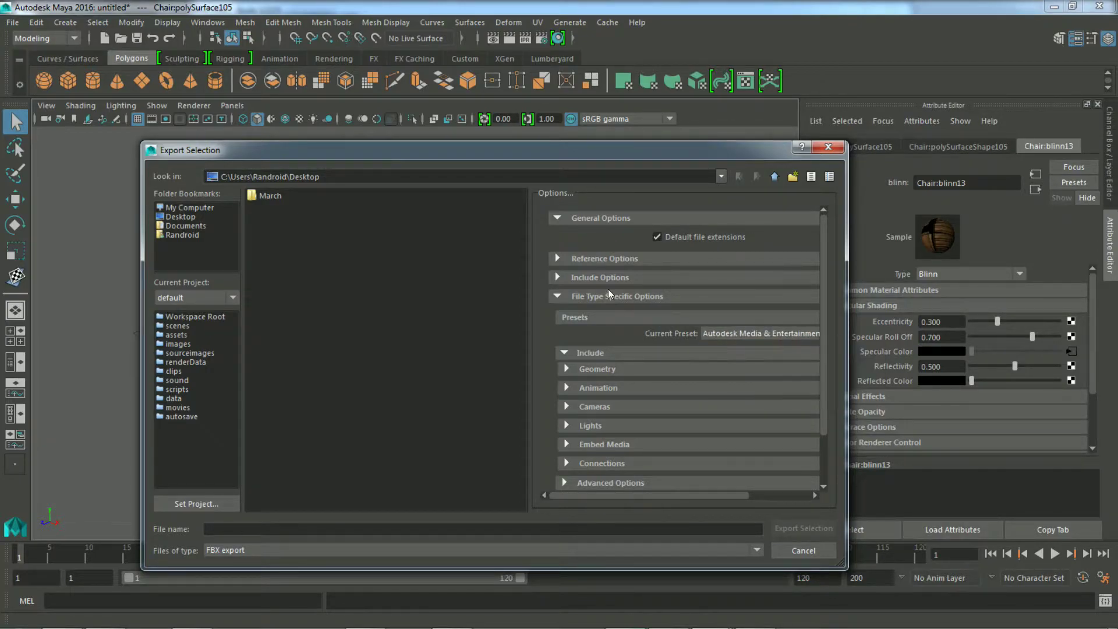
# Step: Untick Animation in the FBX options, reviewing the Geometry, Cameras and Lights sections
pyautogui.click(565, 368)
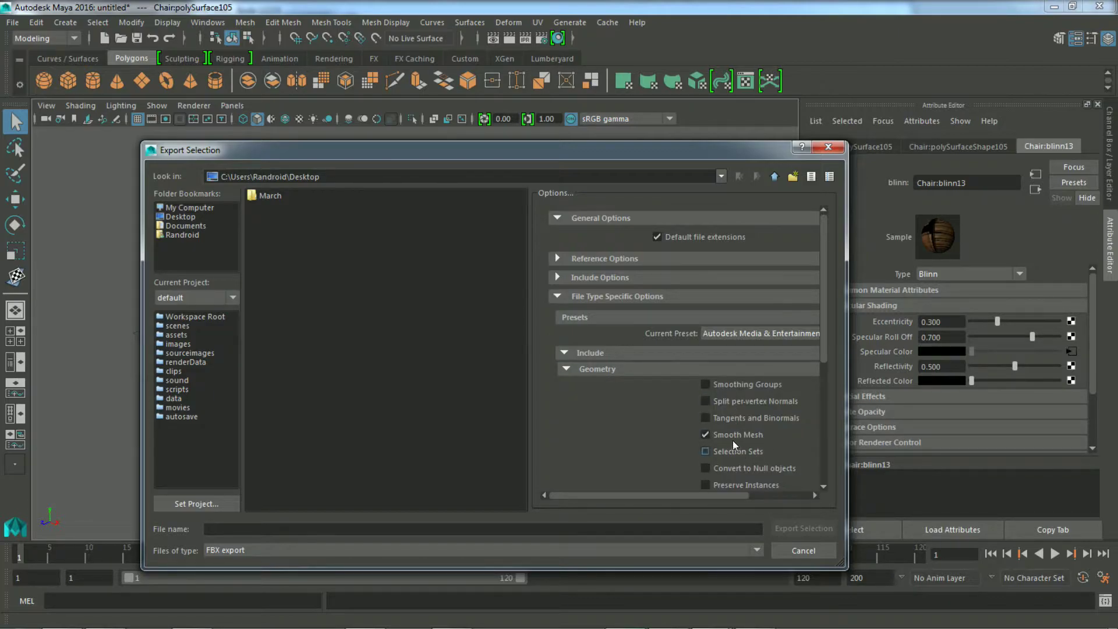
pyautogui.click(566, 369)
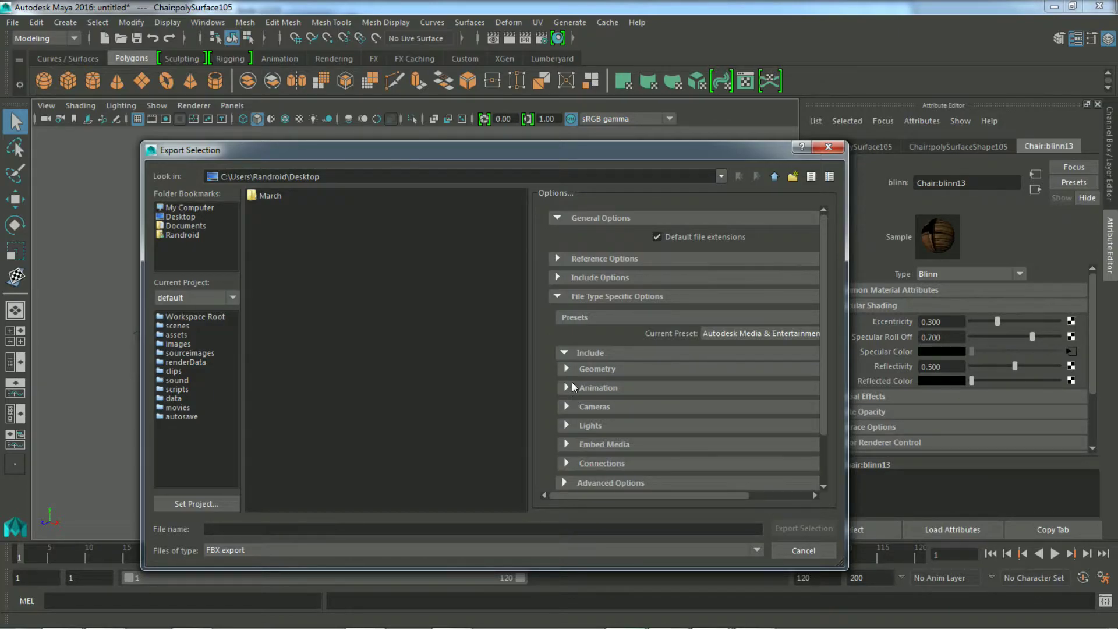
pyautogui.click(565, 387)
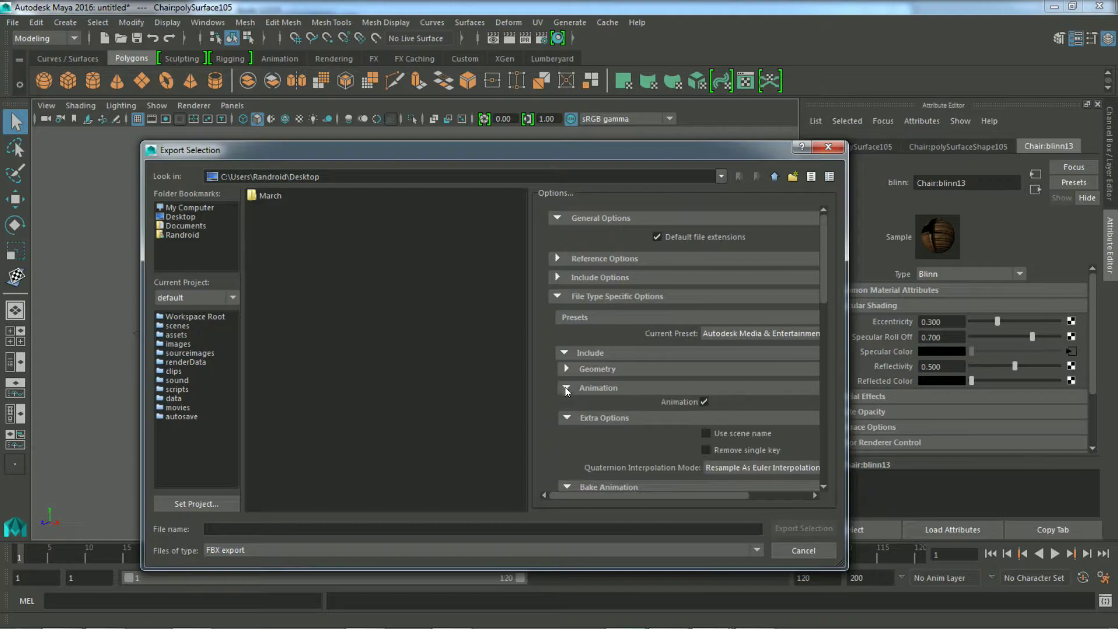
pyautogui.click(703, 401)
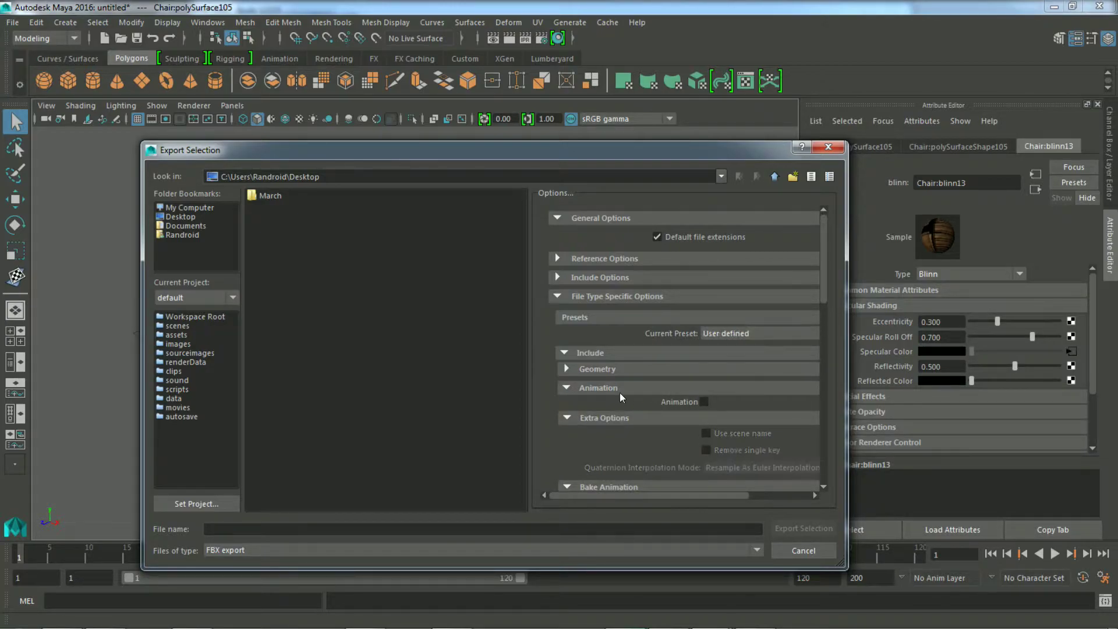
pyautogui.click(567, 387)
pyautogui.click(568, 406)
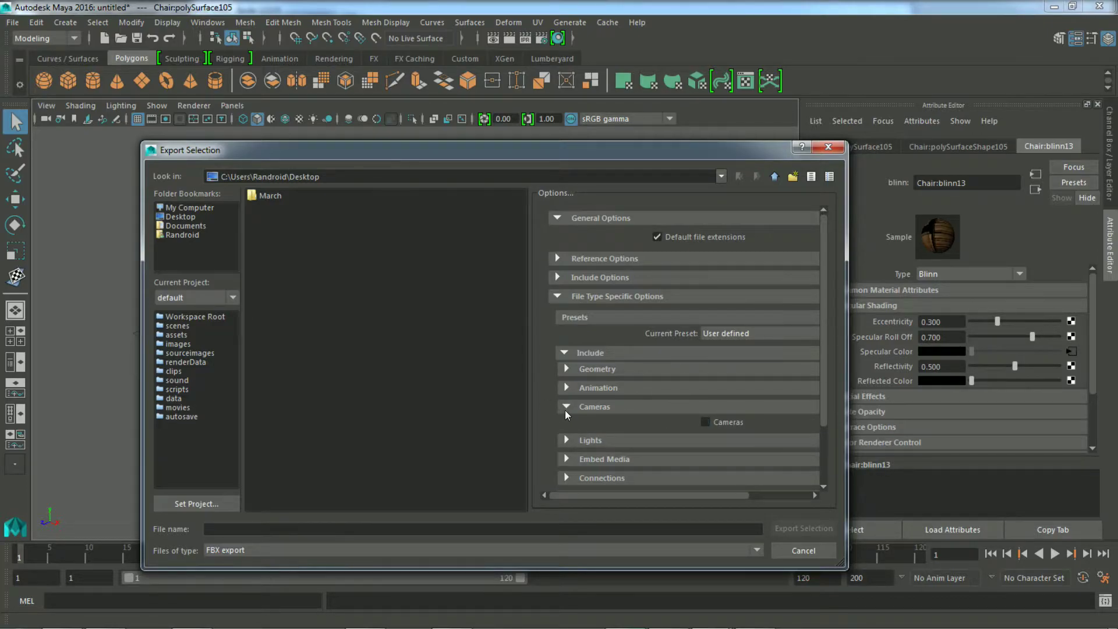
pyautogui.click(565, 406)
pyautogui.click(568, 425)
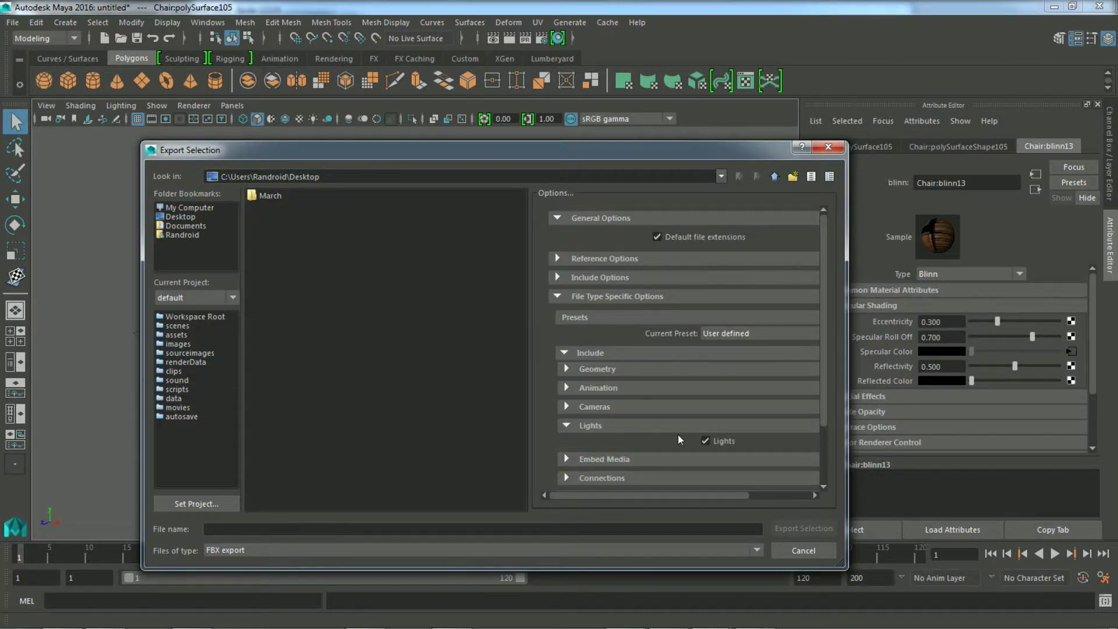
pyautogui.click(566, 425)
# Step: Check the Embed Media options and export the selection to the Desktop as chair.fbx
pyautogui.click(566, 444)
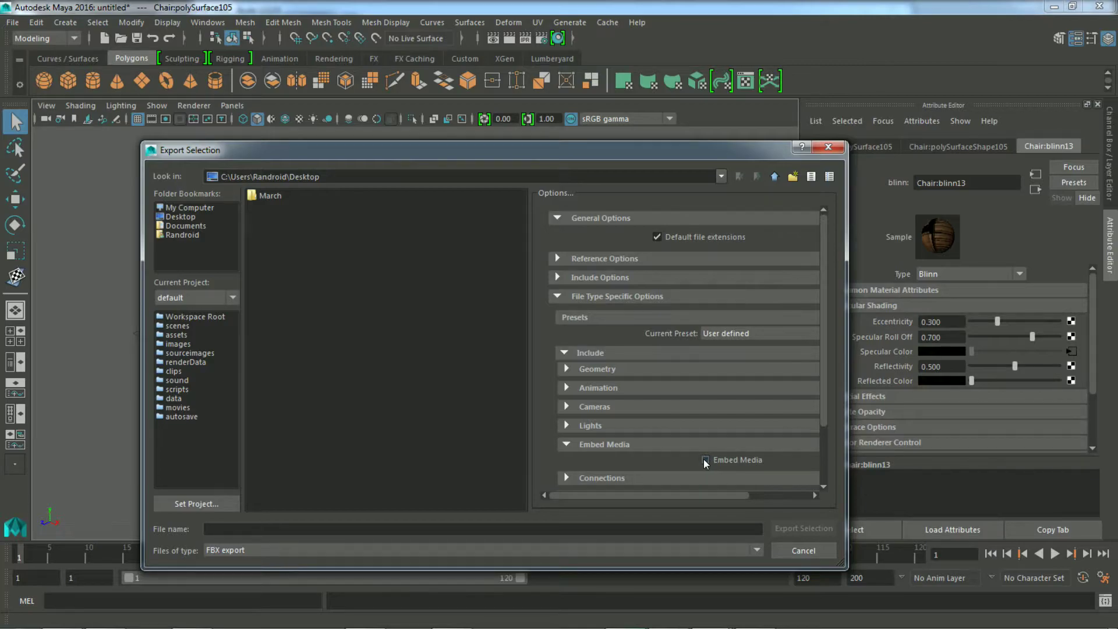
pyautogui.click(568, 444)
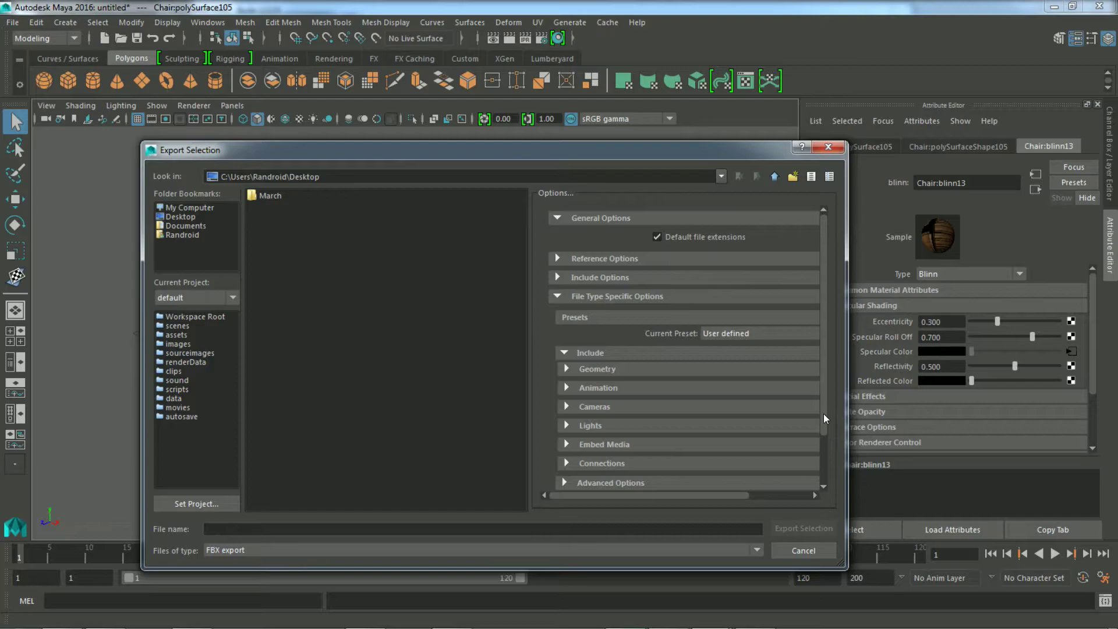
pyautogui.moveTo(823, 414); pyautogui.dragTo(812, 485)
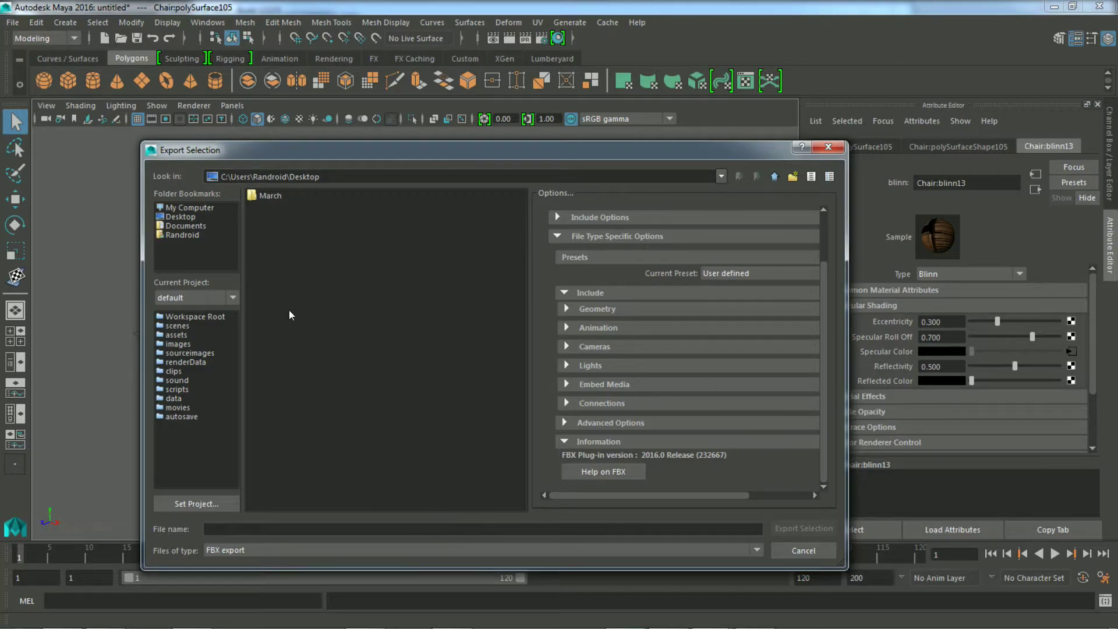
pyautogui.click(184, 217)
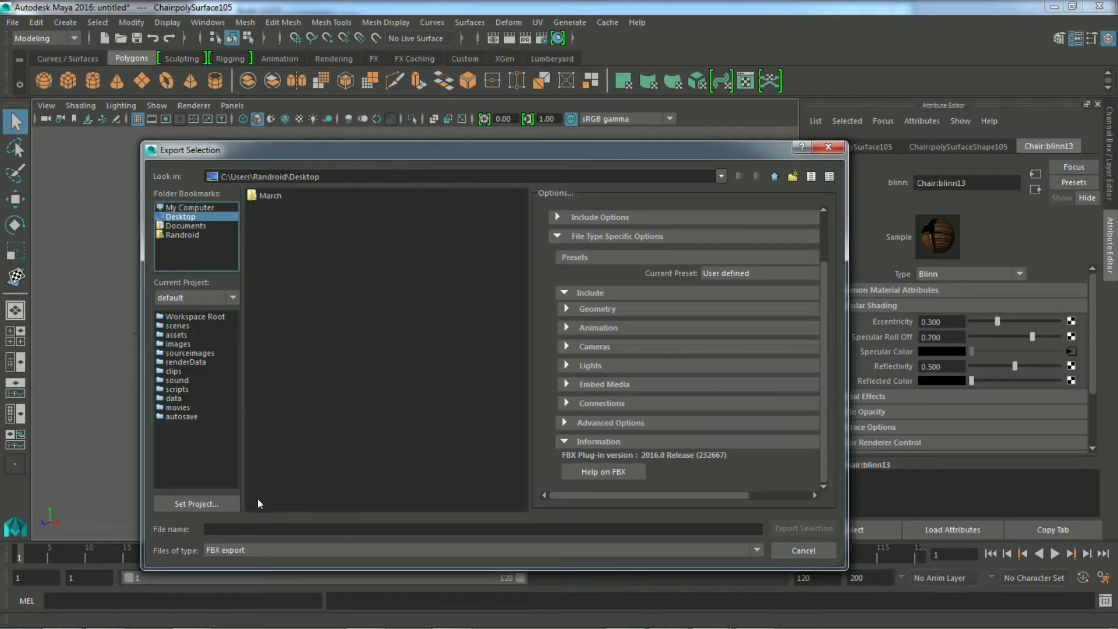
pyautogui.click(267, 529)
pyautogui.write('chair')
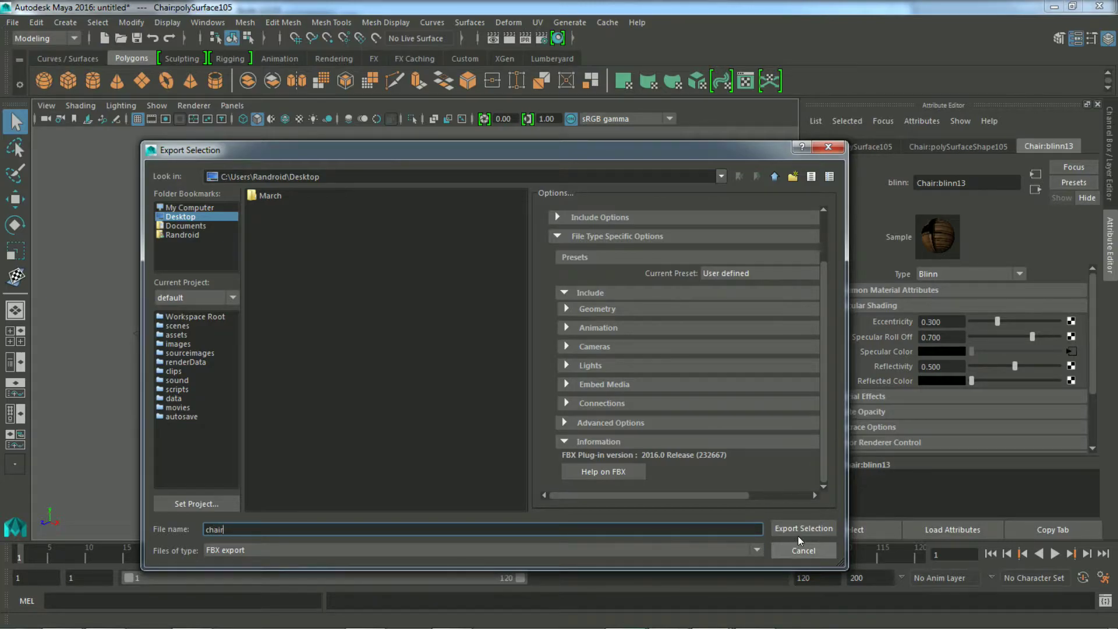
pyautogui.click(798, 532)
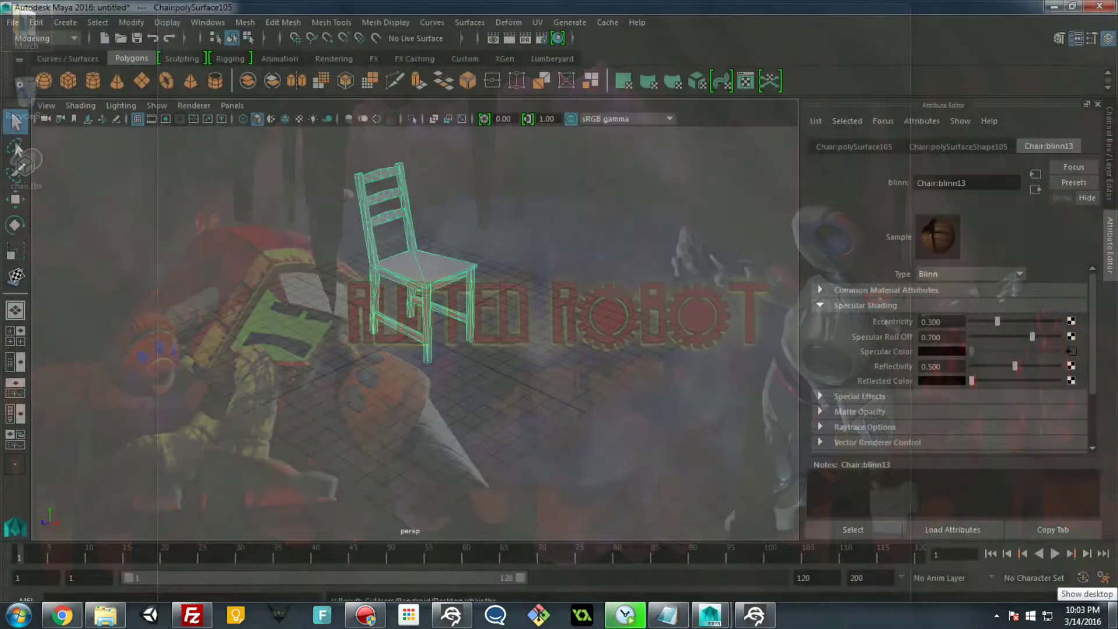
# Step: Open chair.fbx from the desktop in Visual Studio's 3D model viewer
pyautogui.click(1115, 616)
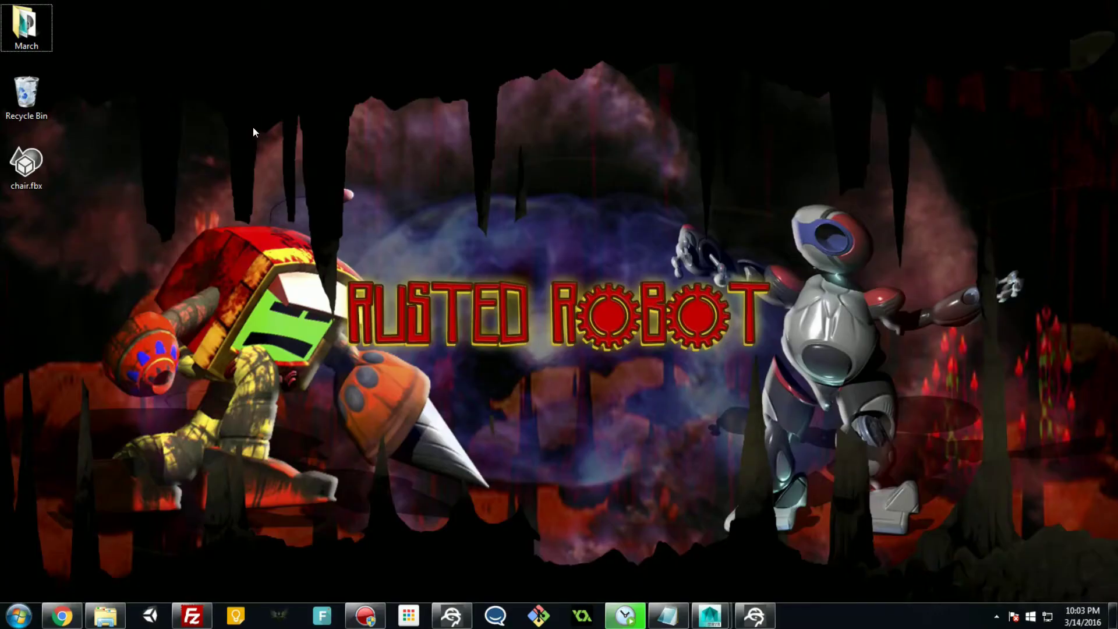
pyautogui.doubleClick(23, 175)
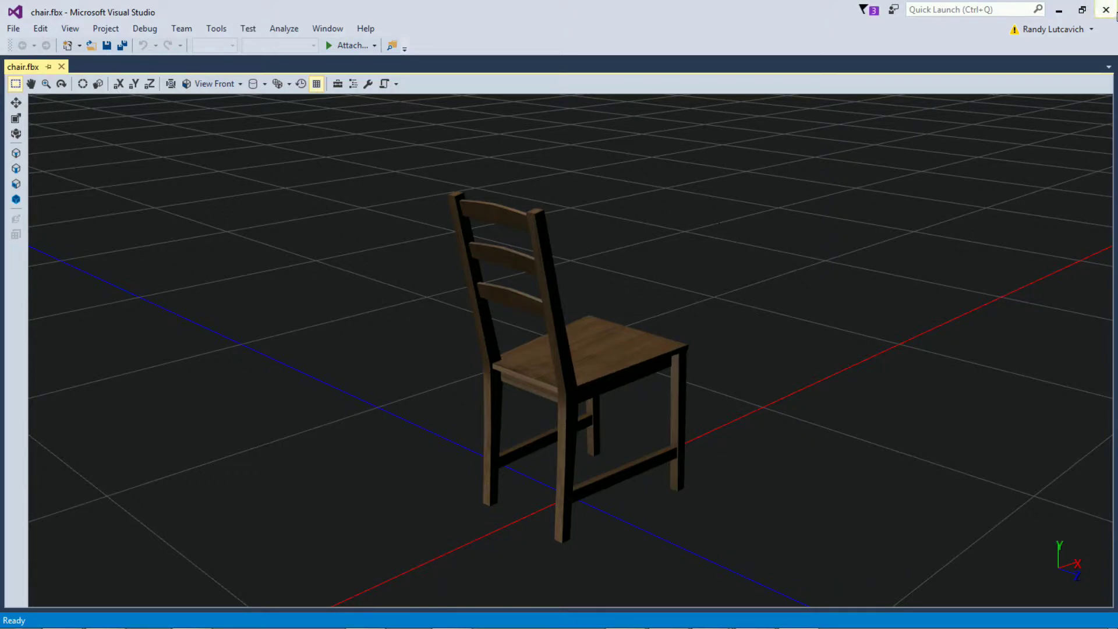
# Step: Close the preview and browse to lumberyard-1.0-143307e-pc > dev > BeachCity > textures in Explorer
pyautogui.click(1105, 10)
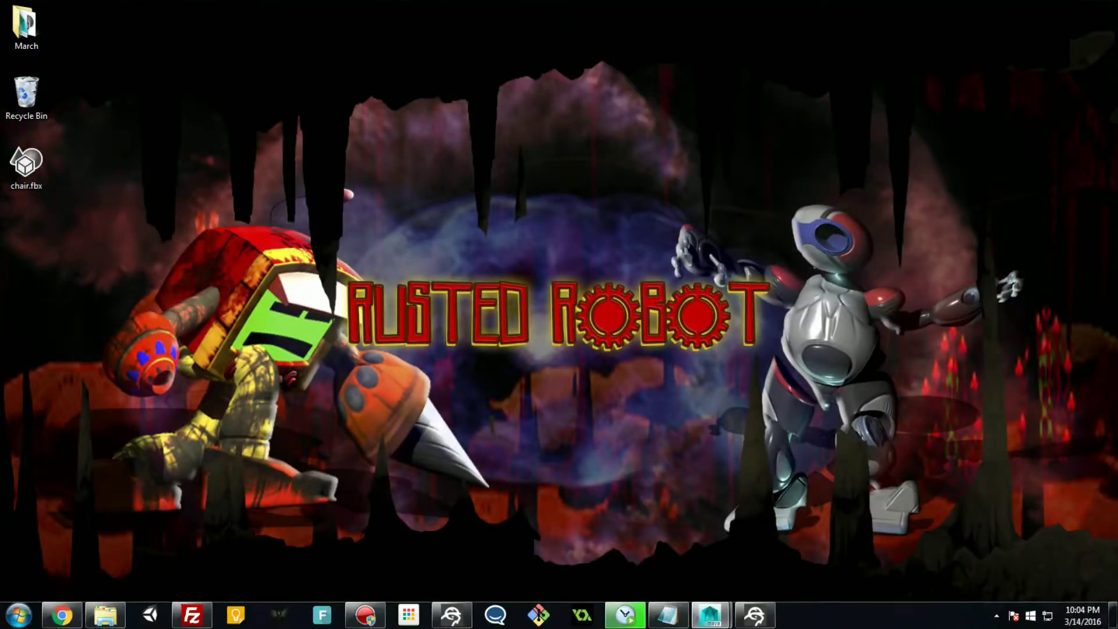
pyautogui.click(106, 615)
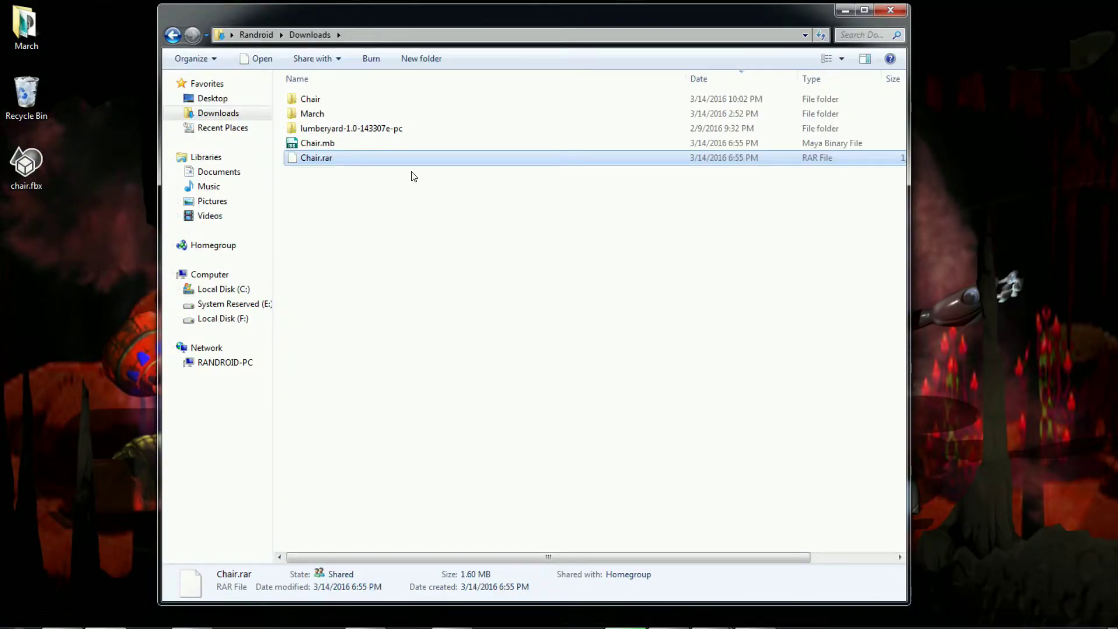
pyautogui.doubleClick(338, 128)
pyautogui.doubleClick(338, 114)
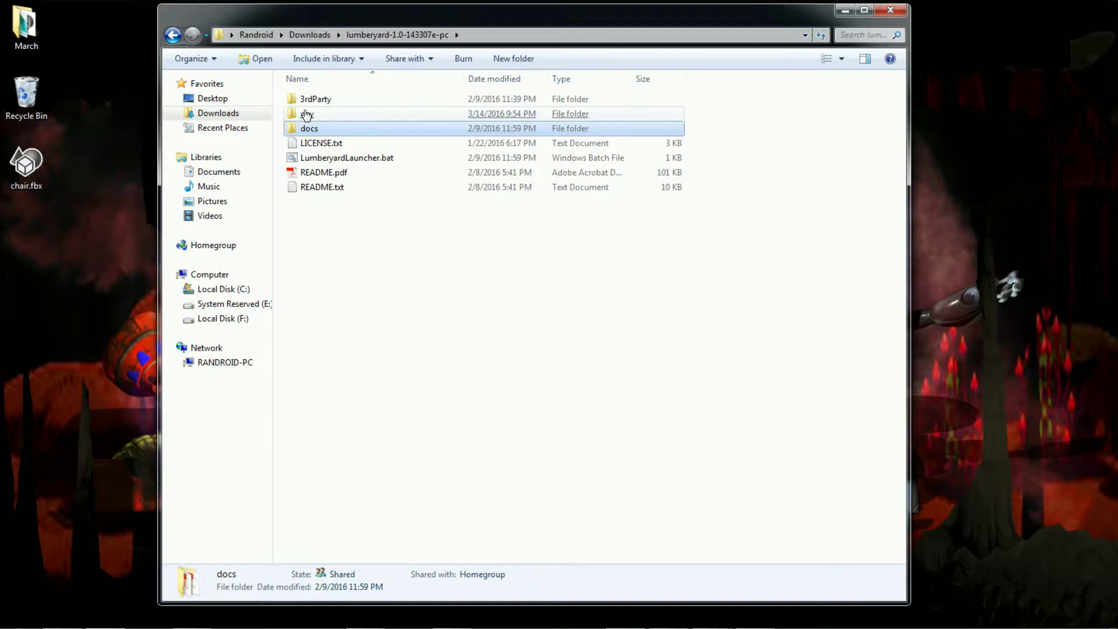
pyautogui.click(340, 115)
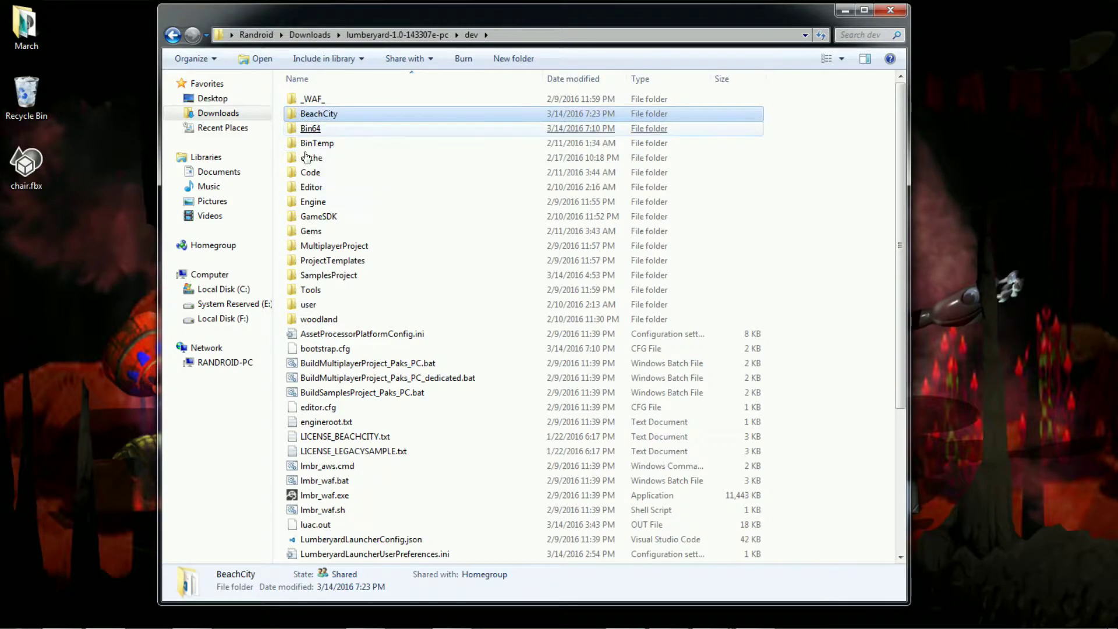
pyautogui.doubleClick(320, 113)
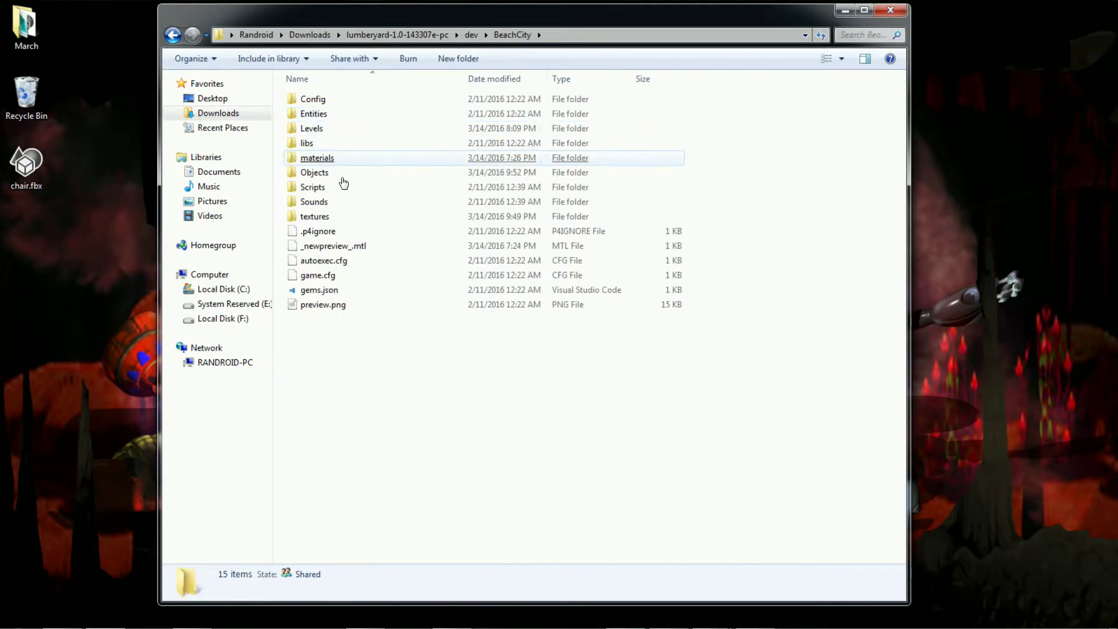
pyautogui.doubleClick(306, 222)
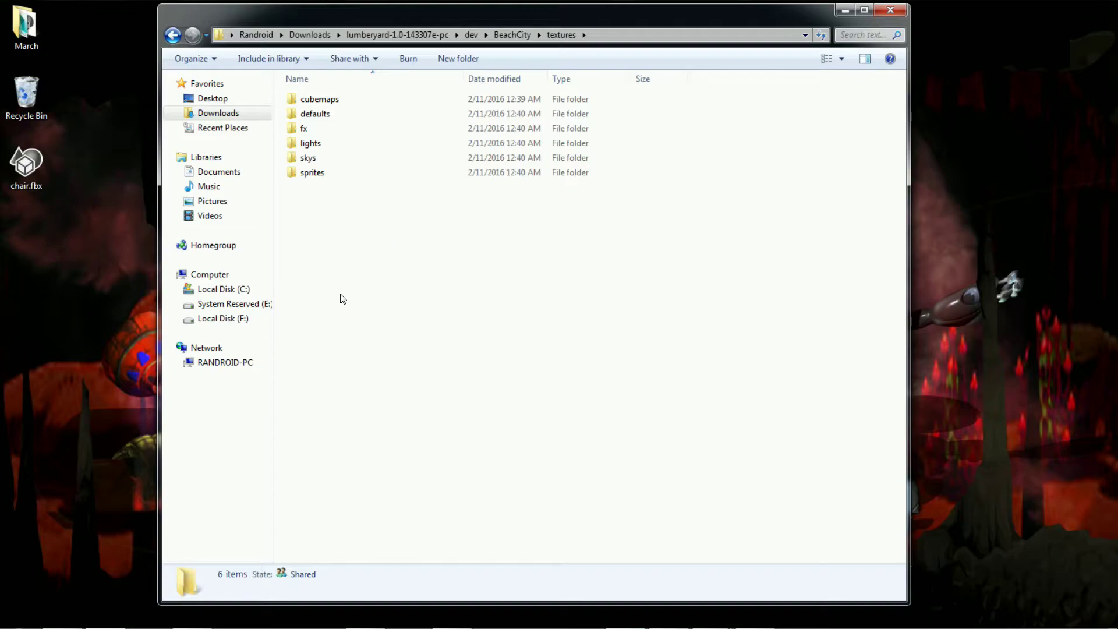
# Step: Open Downloads in a second Explorer window and snap it beside the textures window
pyautogui.rightClick(222, 114)
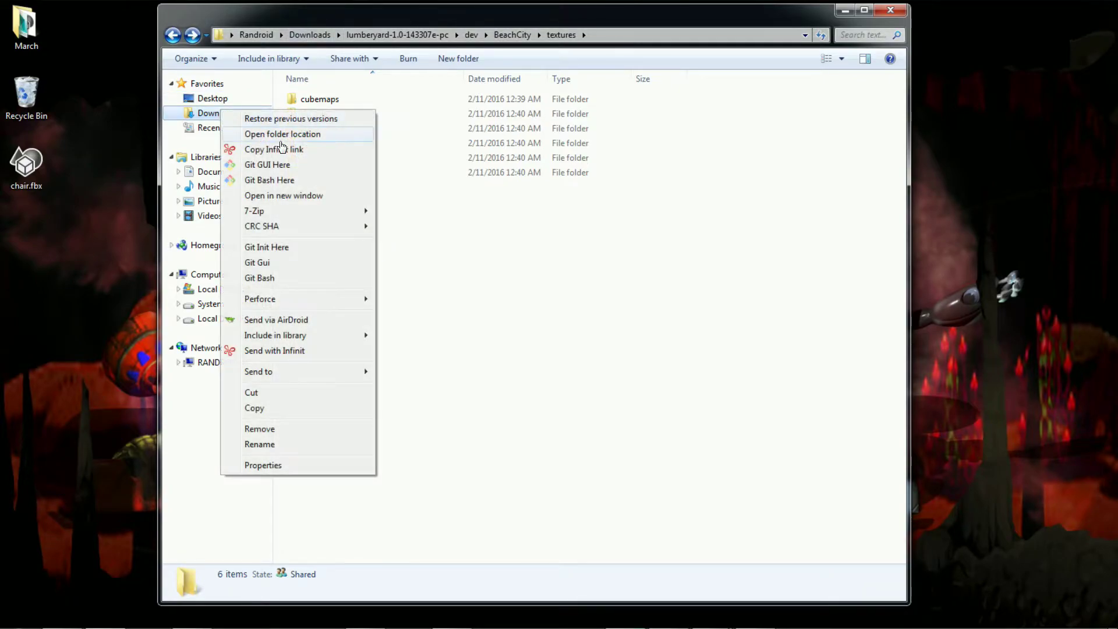
pyautogui.click(326, 196)
pyautogui.moveTo(479, 18); pyautogui.dragTo(1117, 143)
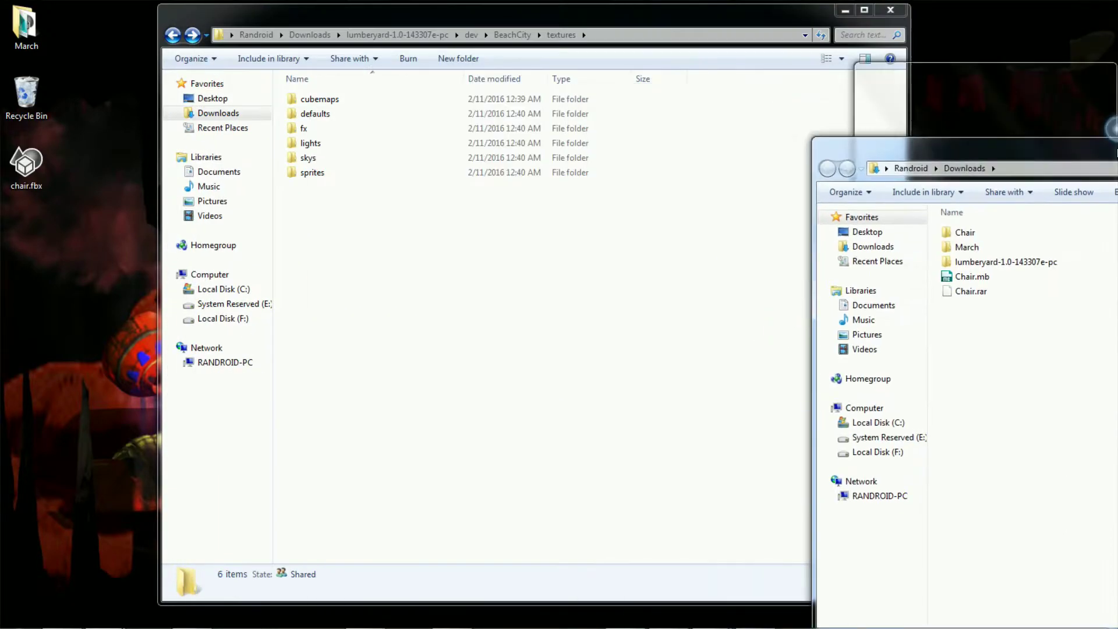
pyautogui.click(458, 7)
pyautogui.moveTo(479, 23); pyautogui.dragTo(0, 26)
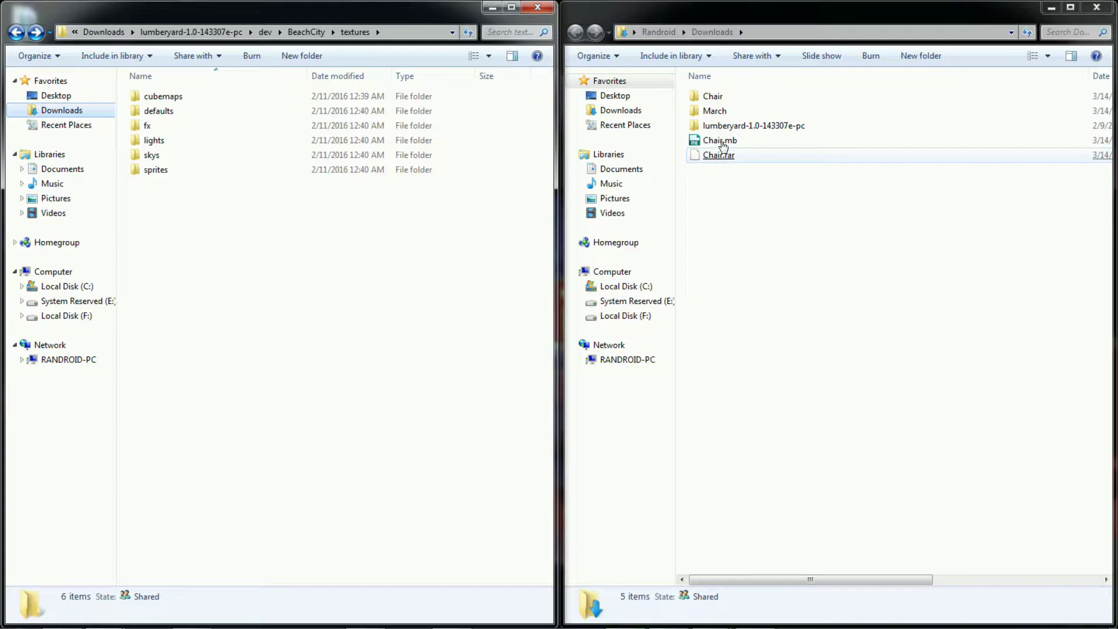
# Step: Move Chair_Diffuse.tga, Chair_Normal.tga and Chair_Specular.tga from Chair into textures
pyautogui.doubleClick(713, 97)
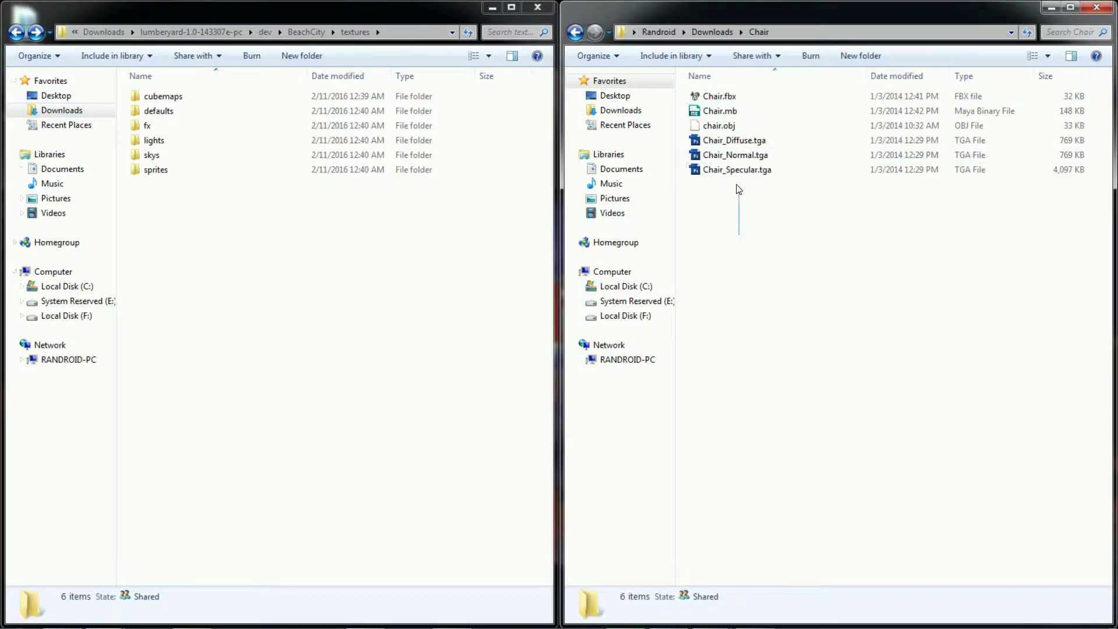
pyautogui.moveTo(739, 188); pyautogui.dragTo(236, 369)
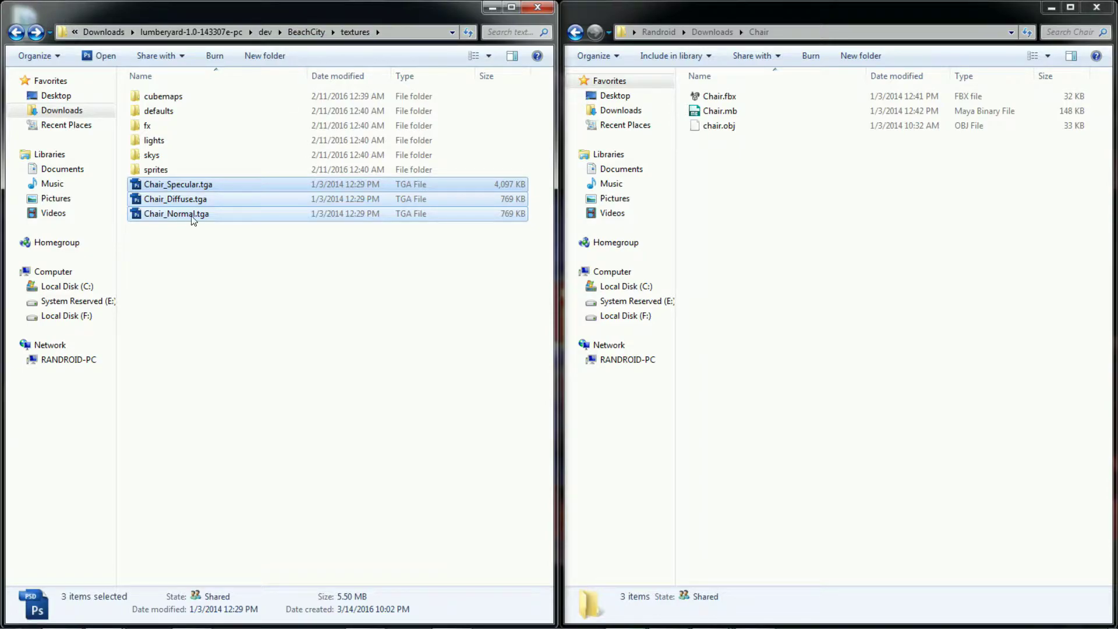
pyautogui.click(214, 277)
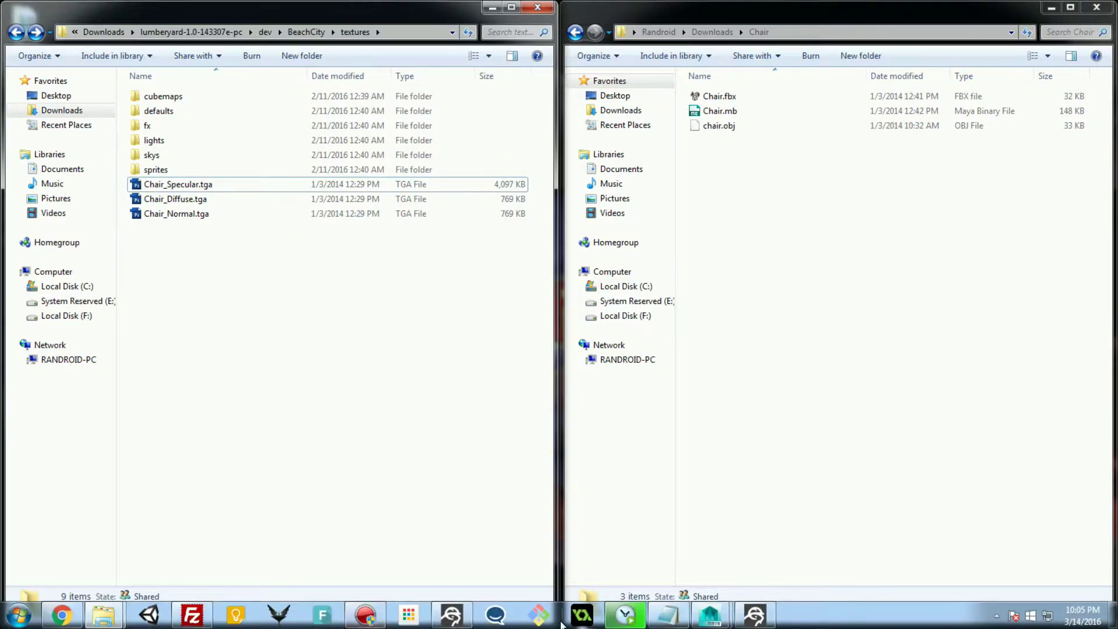
# Step: In Lumberyard, open the Import geometry from FBX pane
pyautogui.click(757, 616)
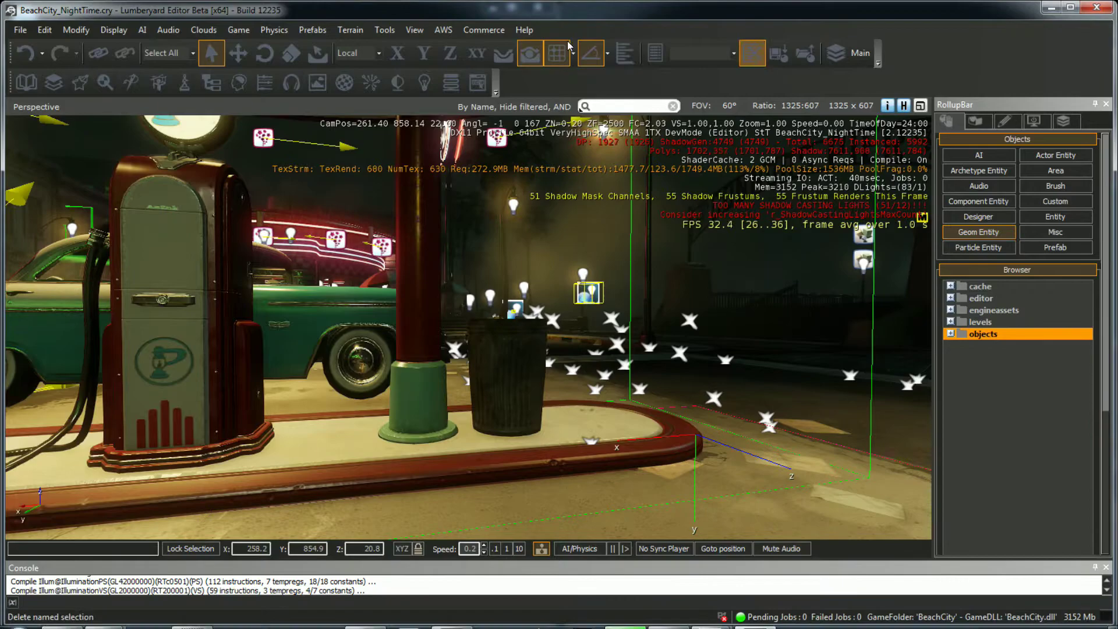
pyautogui.click(414, 30)
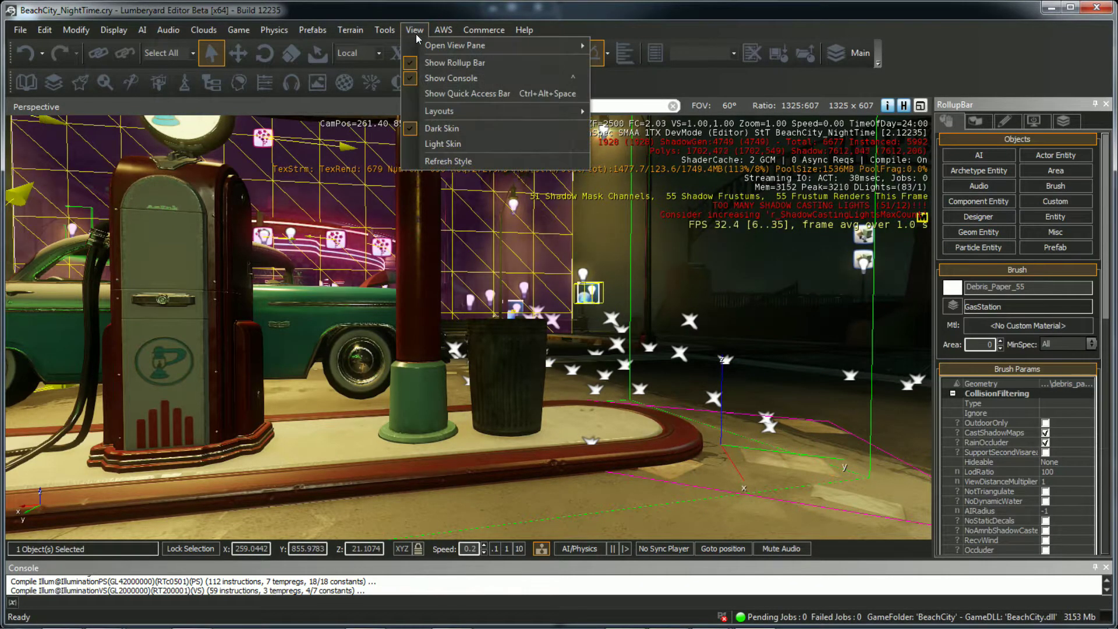
pyautogui.moveTo(523, 45)
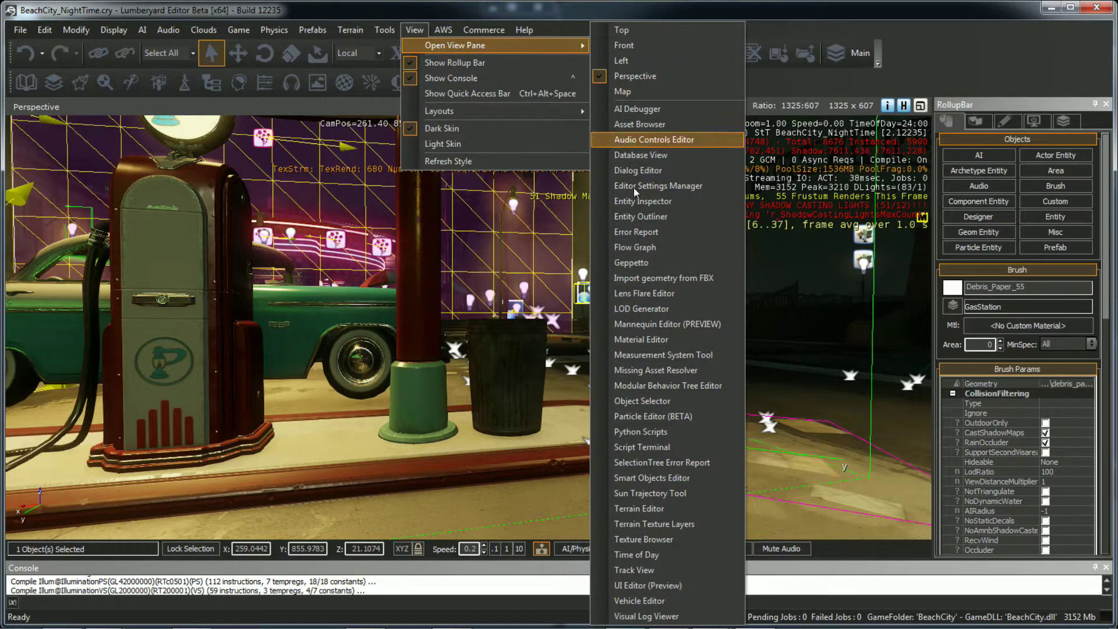
pyautogui.click(712, 277)
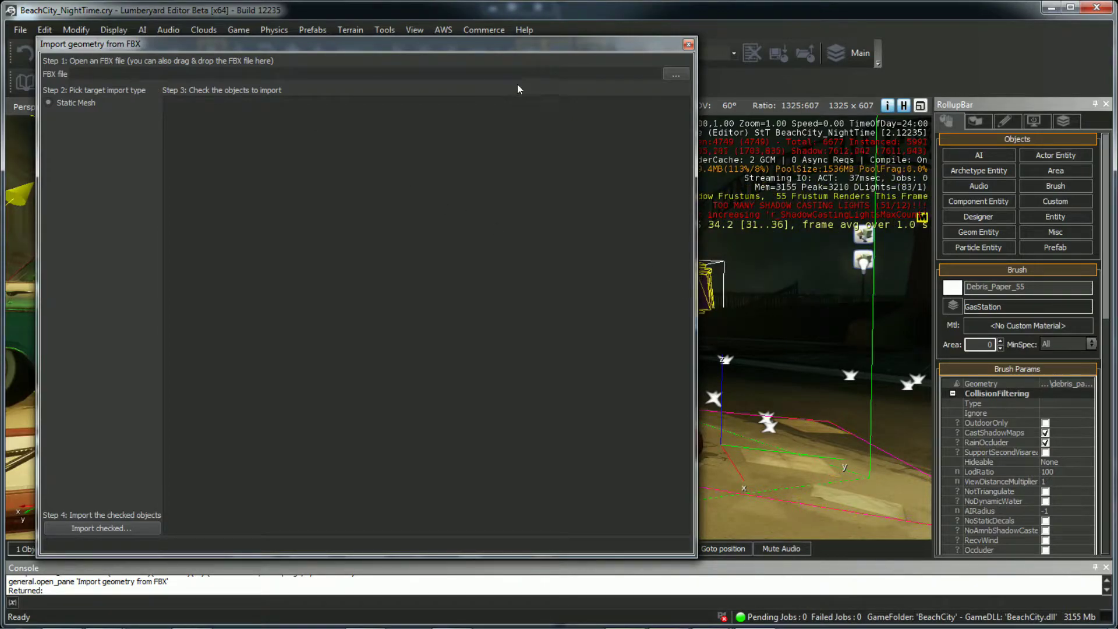
# Step: Load chair.fbx from the Desktop, tick Chair:polySurface105 and proceed with Import checked
pyautogui.click(676, 74)
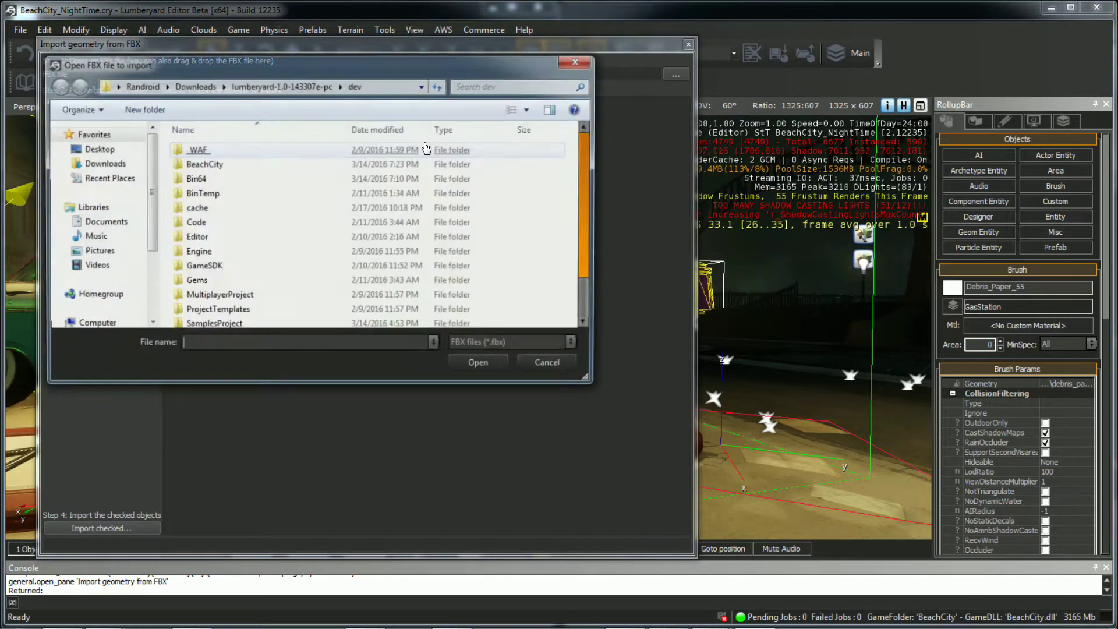
pyautogui.click(88, 149)
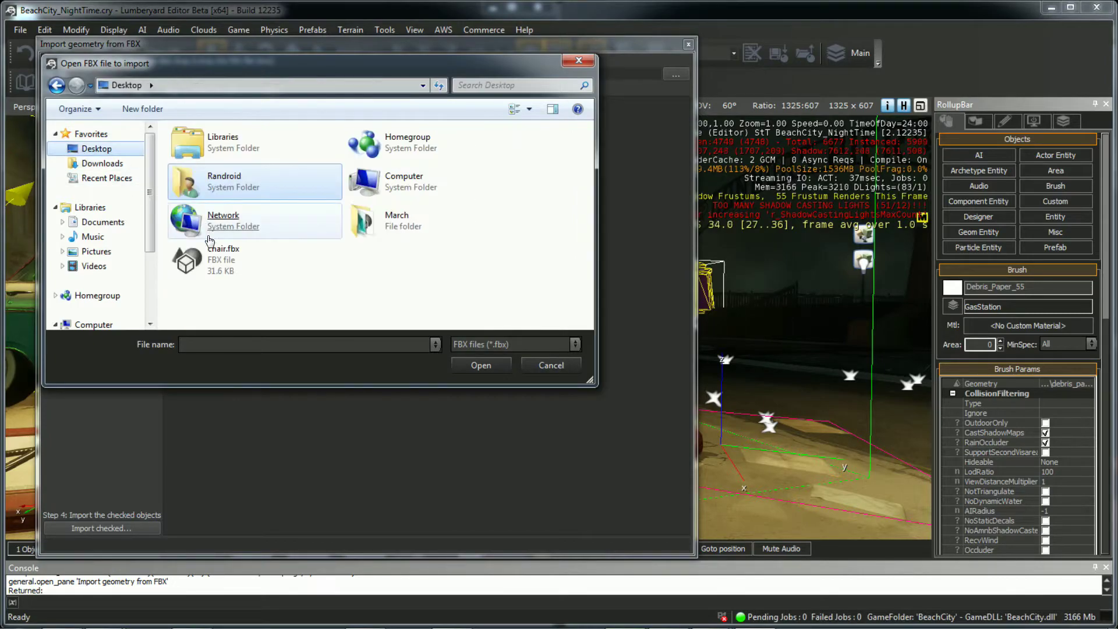
pyautogui.click(222, 258)
pyautogui.doubleClick(222, 258)
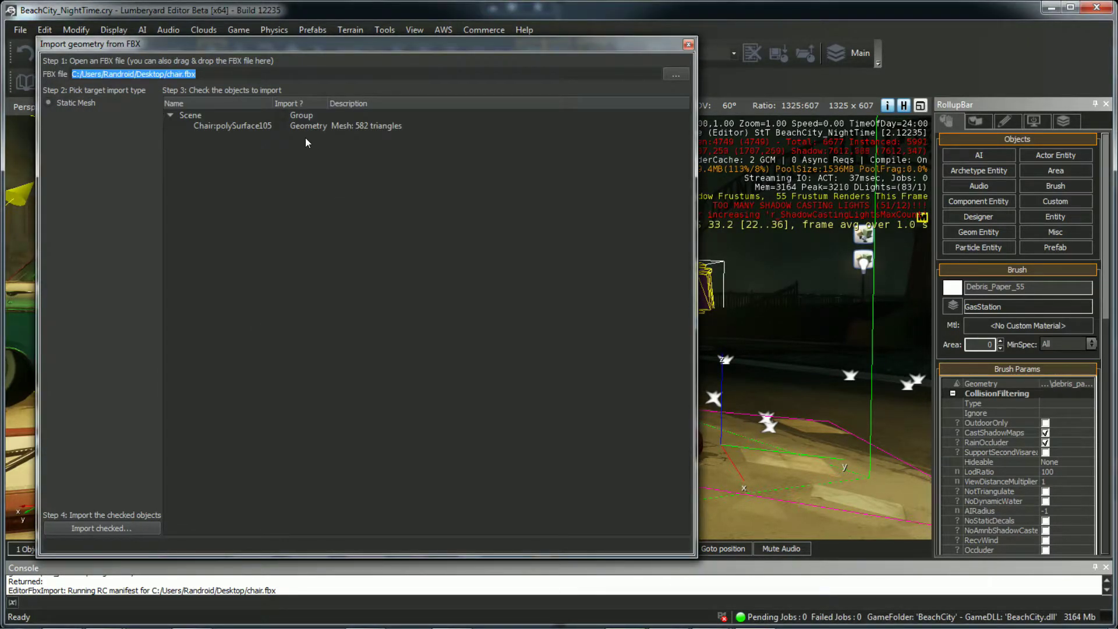
pyautogui.click(277, 125)
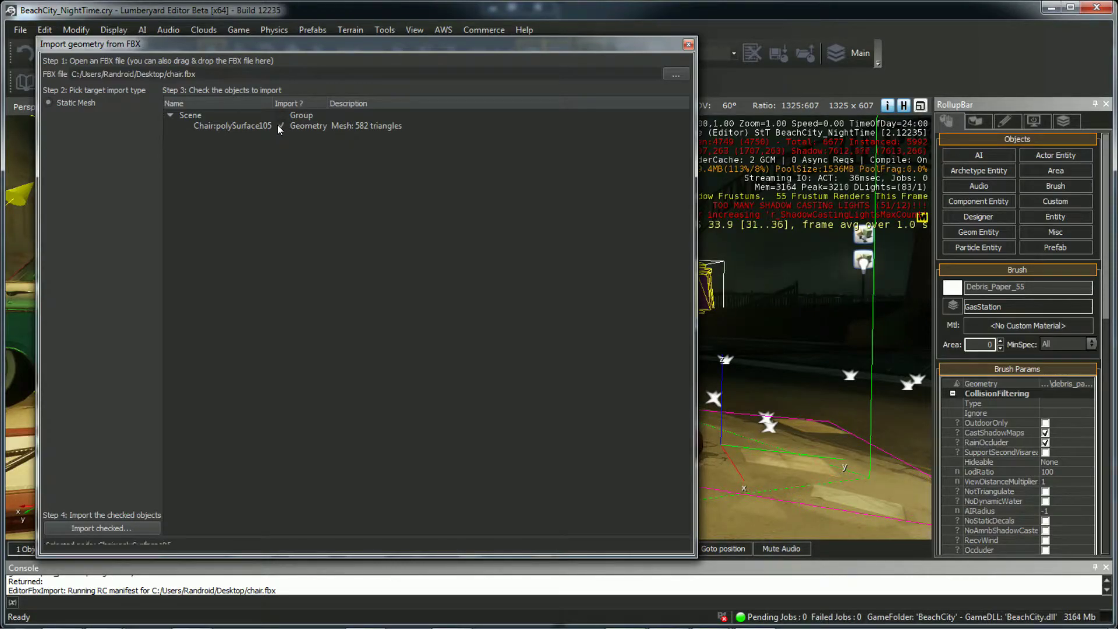
pyautogui.click(100, 529)
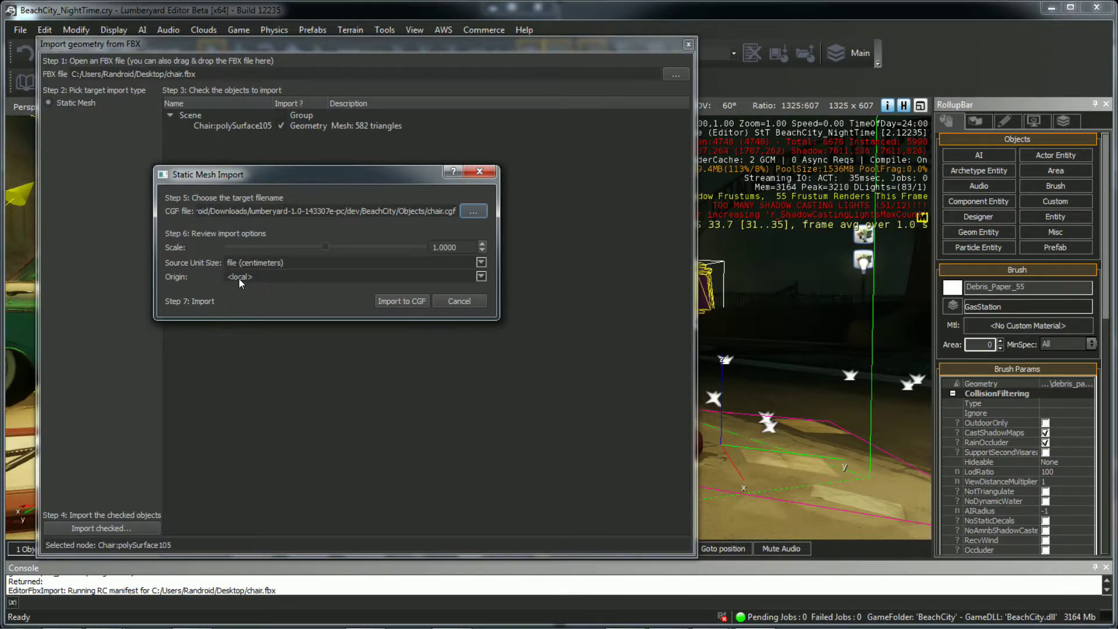
# Step: Keep the default scale and origin and import the chair as chair.cgf
pyautogui.click(402, 301)
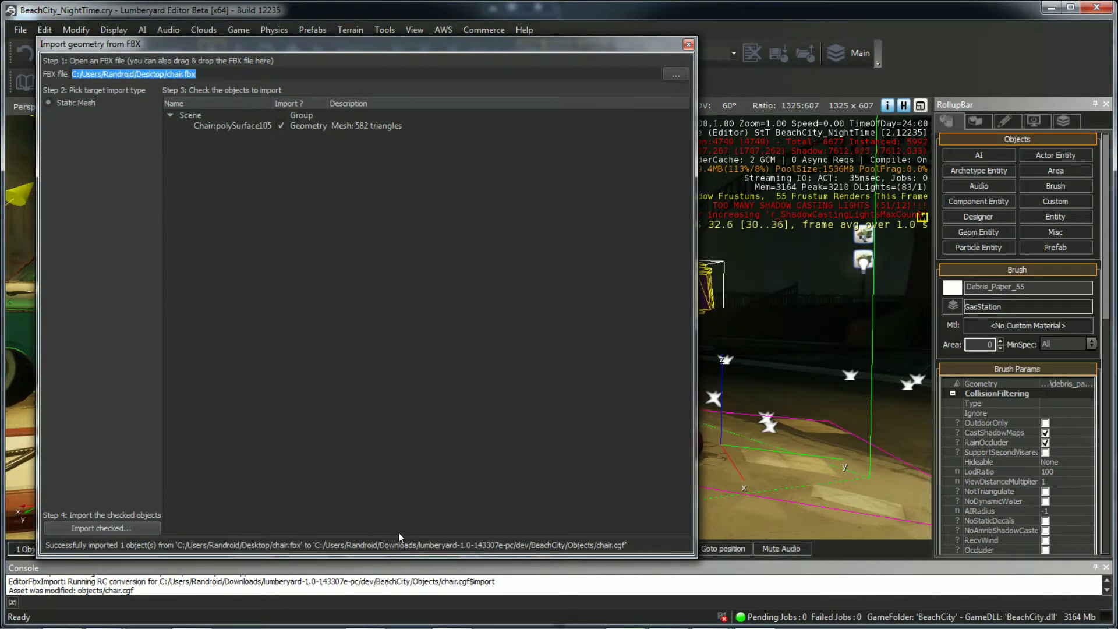
# Step: Close the FBX importer and select the trash can brush at the gas station
pyautogui.click(687, 45)
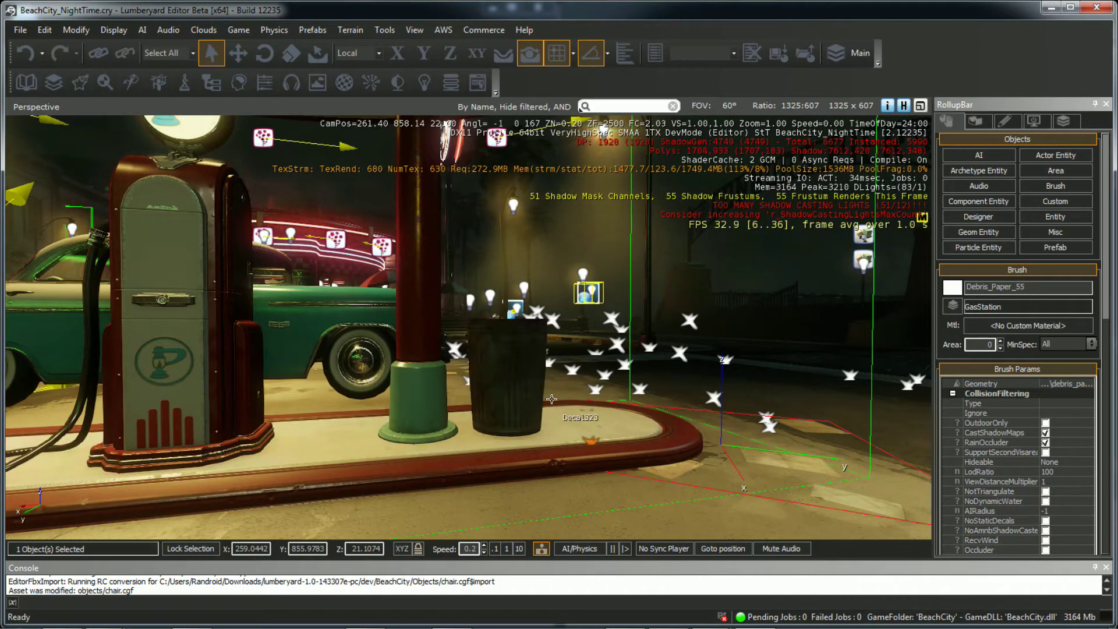
pyautogui.click(541, 395)
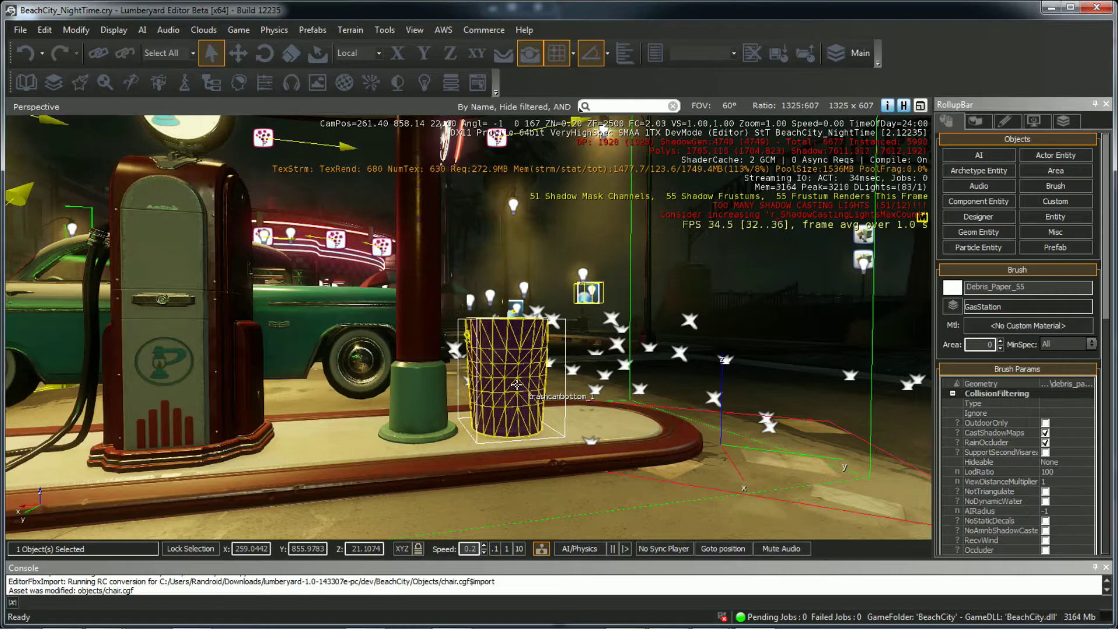
pyautogui.click(517, 384)
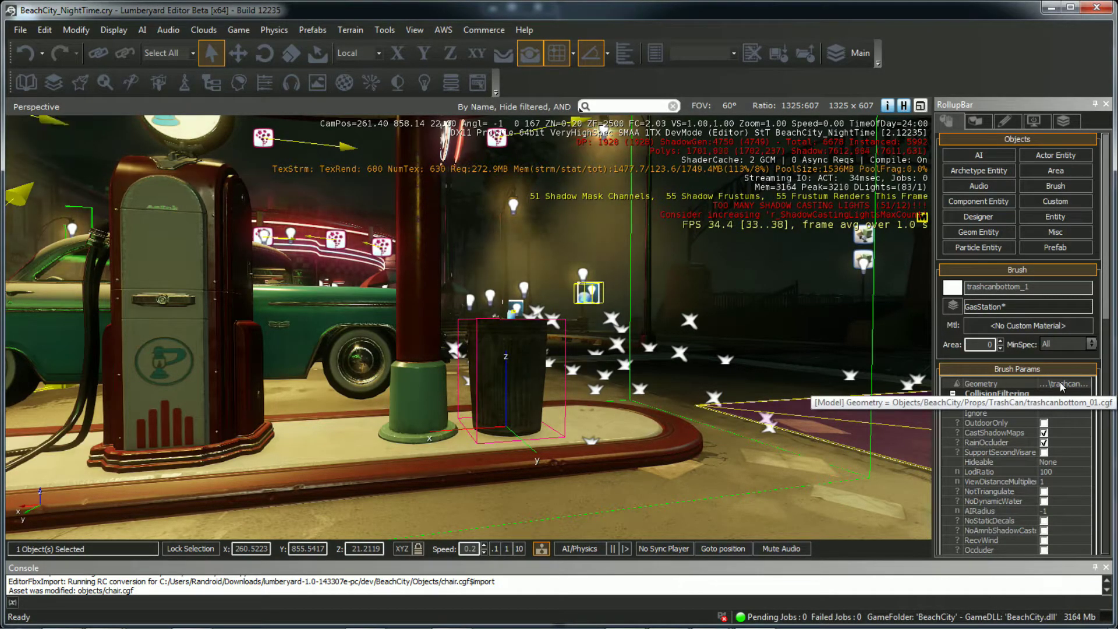
pyautogui.click(972, 383)
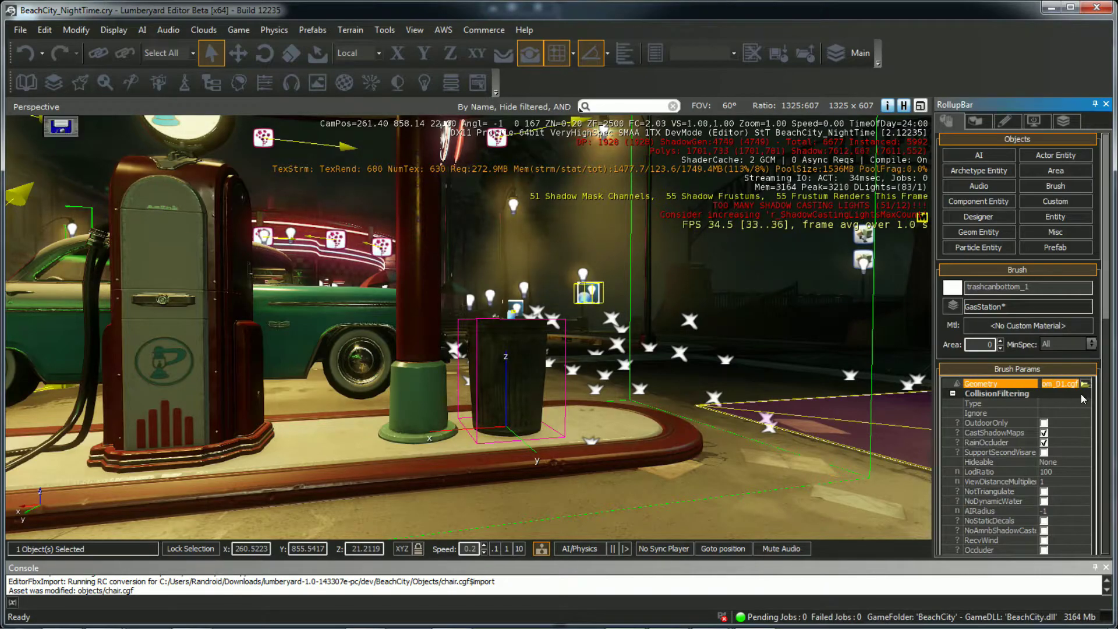
# Step: Collapse the other RollupBar sections, leaving only the brush parameters expanded
pyautogui.click(1017, 140)
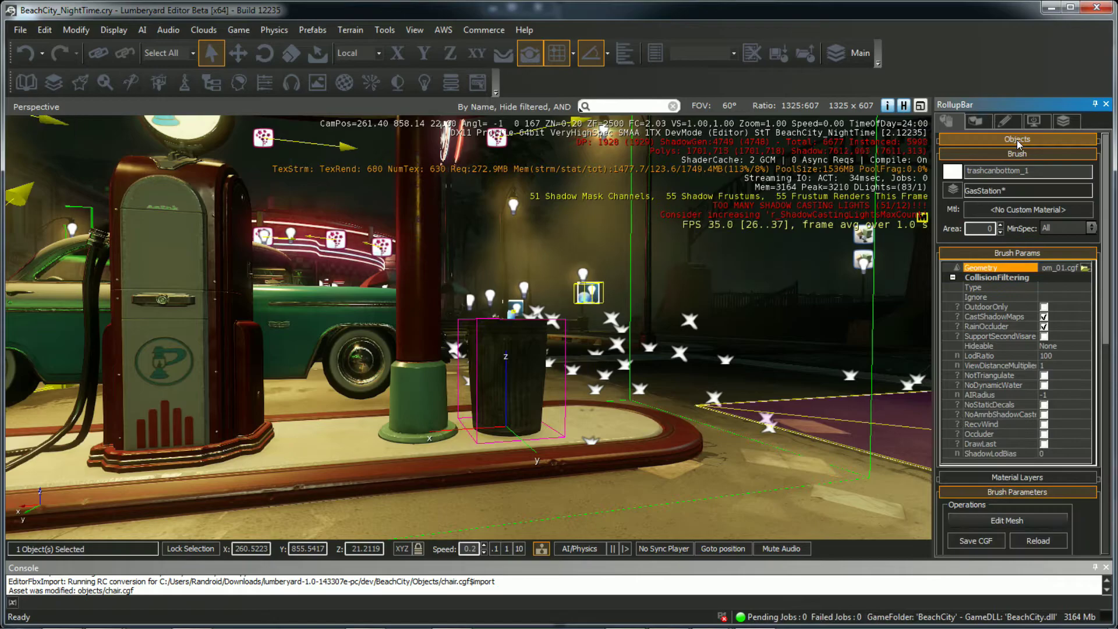
pyautogui.click(1017, 154)
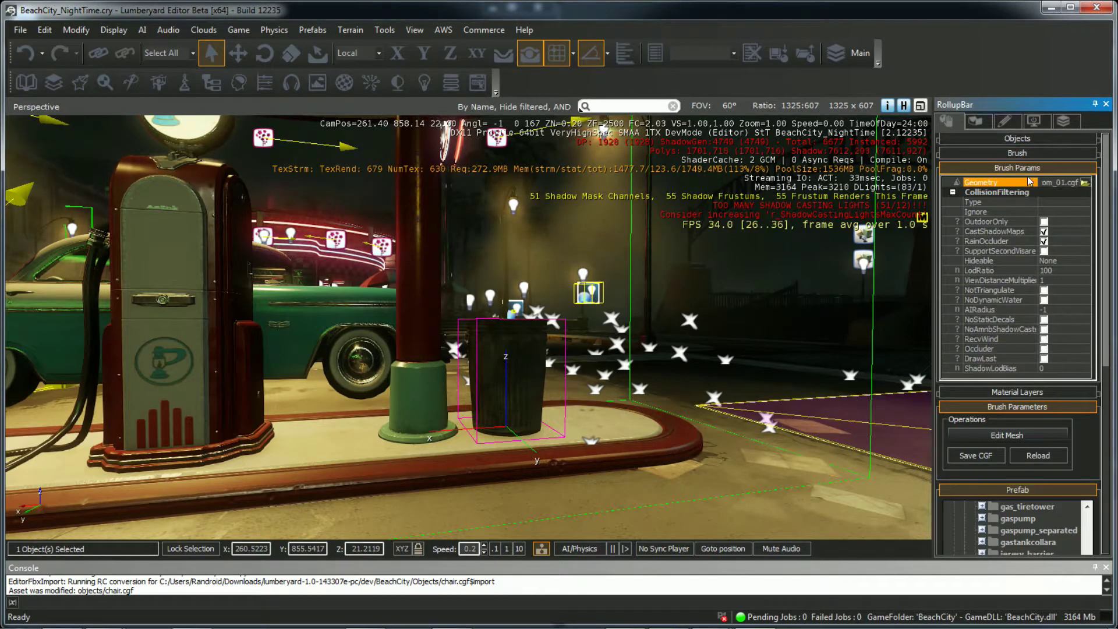
pyautogui.click(1029, 168)
pyautogui.click(1028, 198)
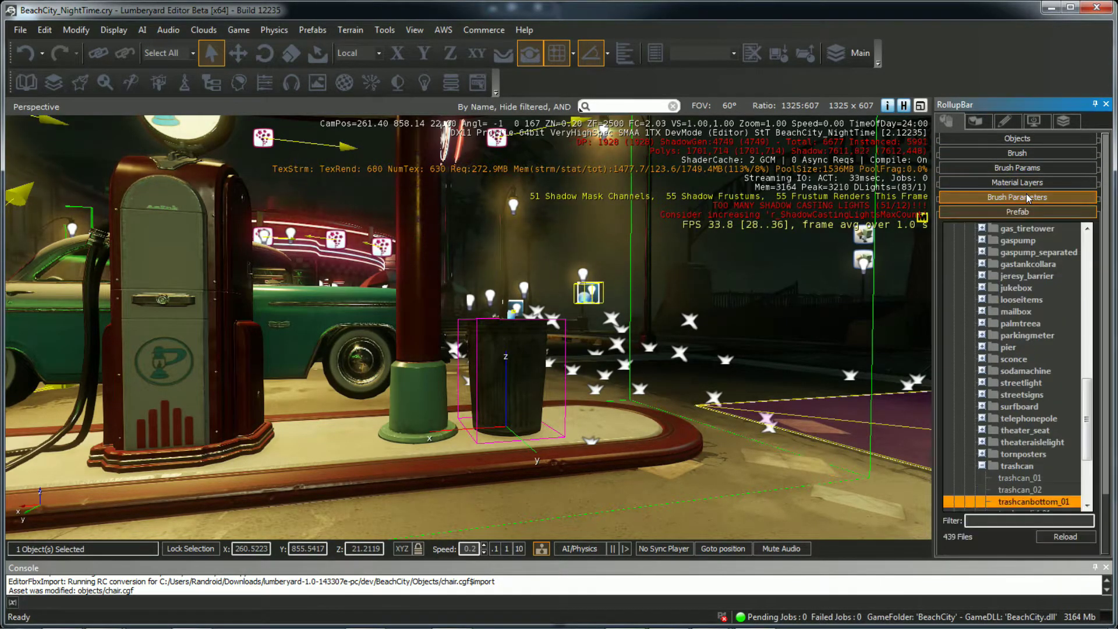
pyautogui.click(1028, 212)
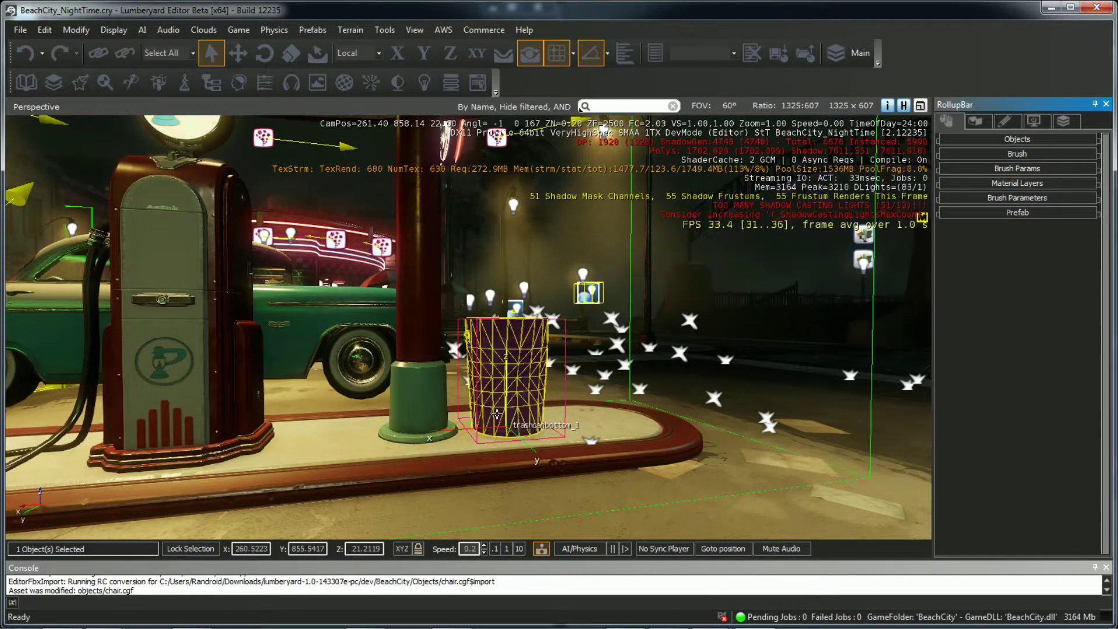
pyautogui.click(1017, 168)
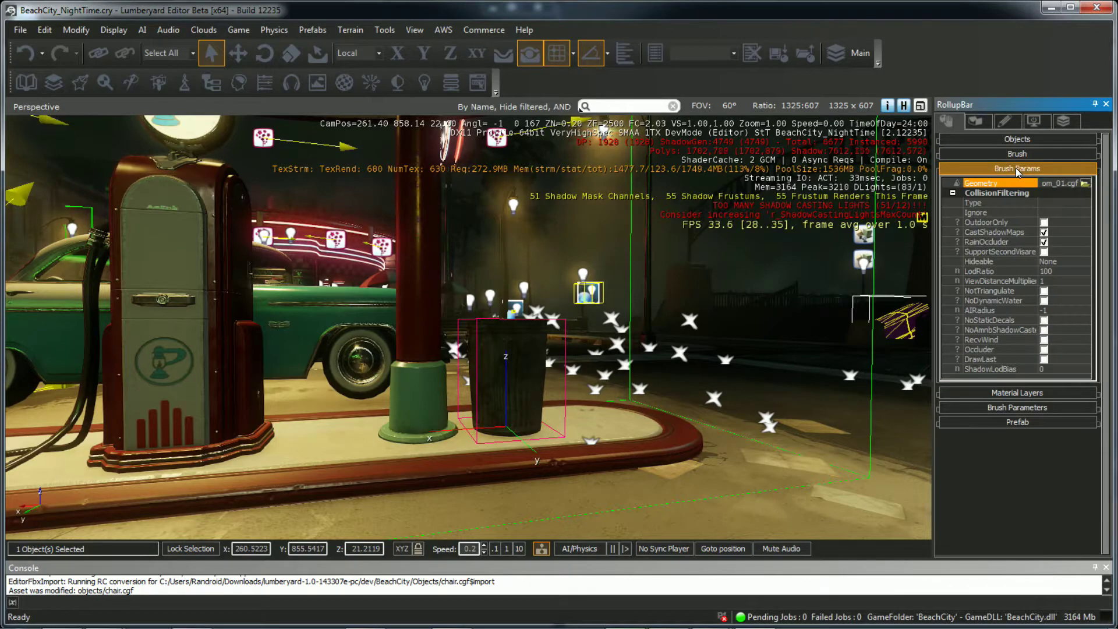
# Step: Set the selected brush's geometry to Objects/chair.cgf in place of the trash can
pyautogui.click(1085, 184)
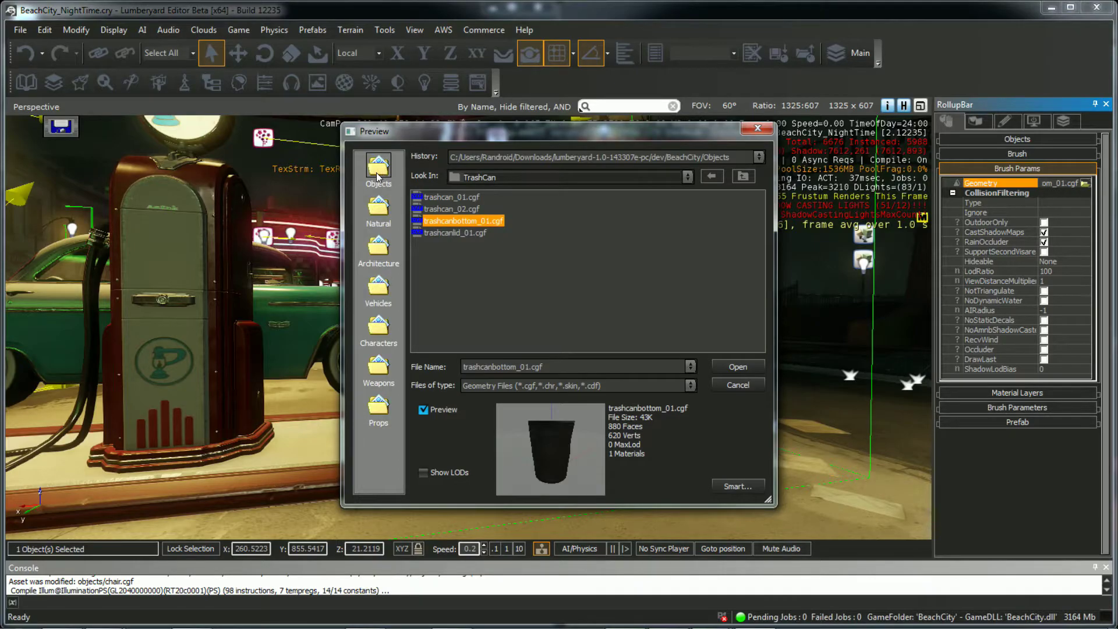
pyautogui.click(377, 174)
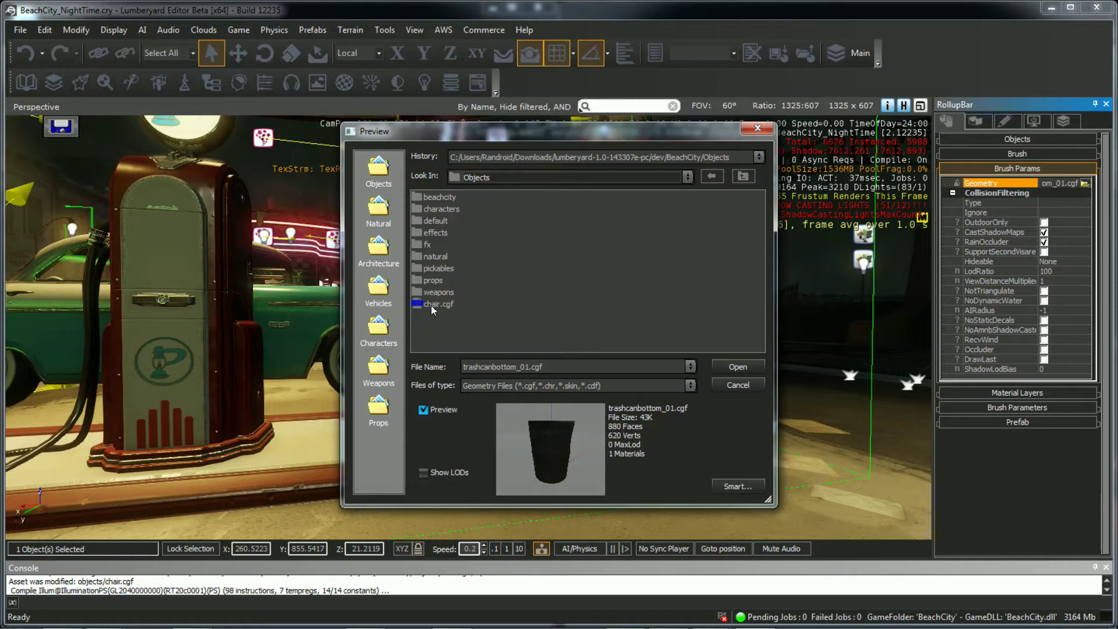
pyautogui.click(431, 305)
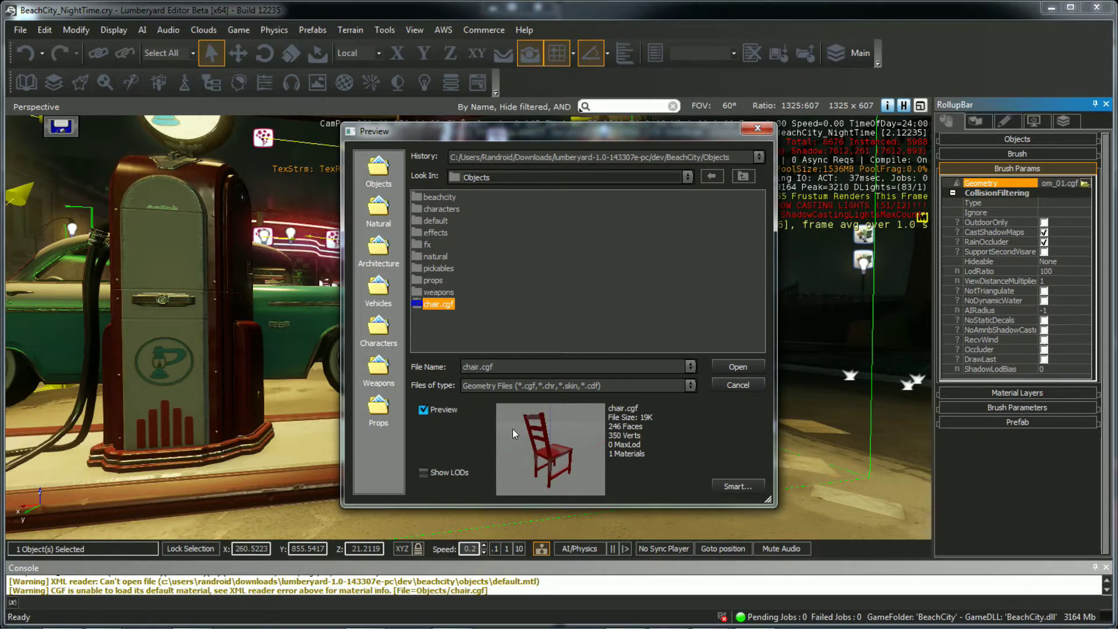
pyautogui.click(735, 368)
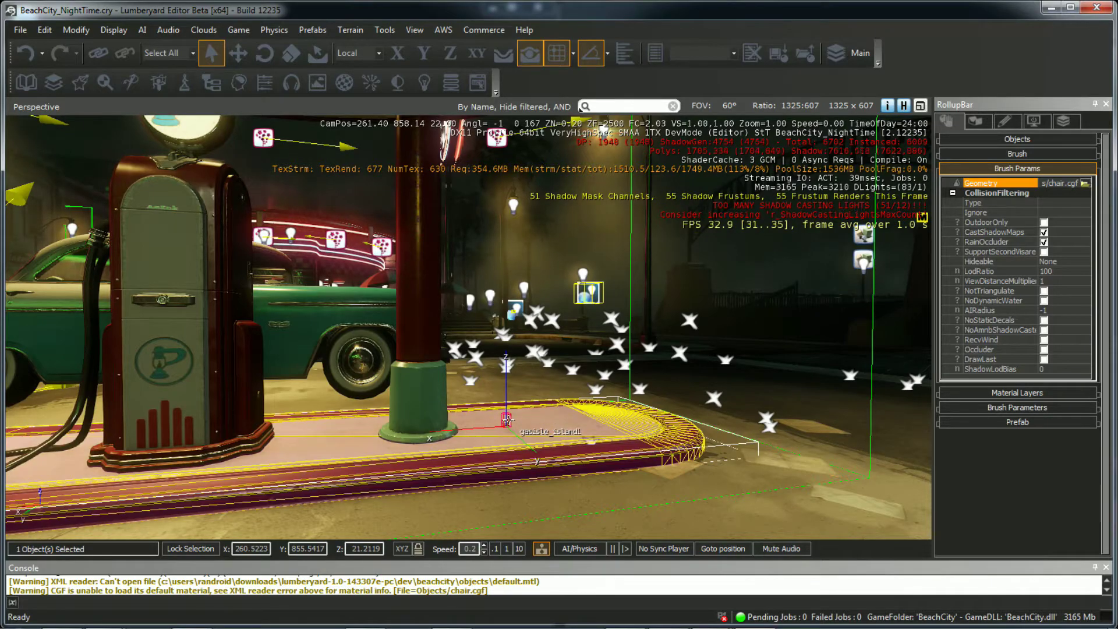
# Step: Scale the chair brush to 12 on X, Y and Z via the status bar fields
pyautogui.click(293, 59)
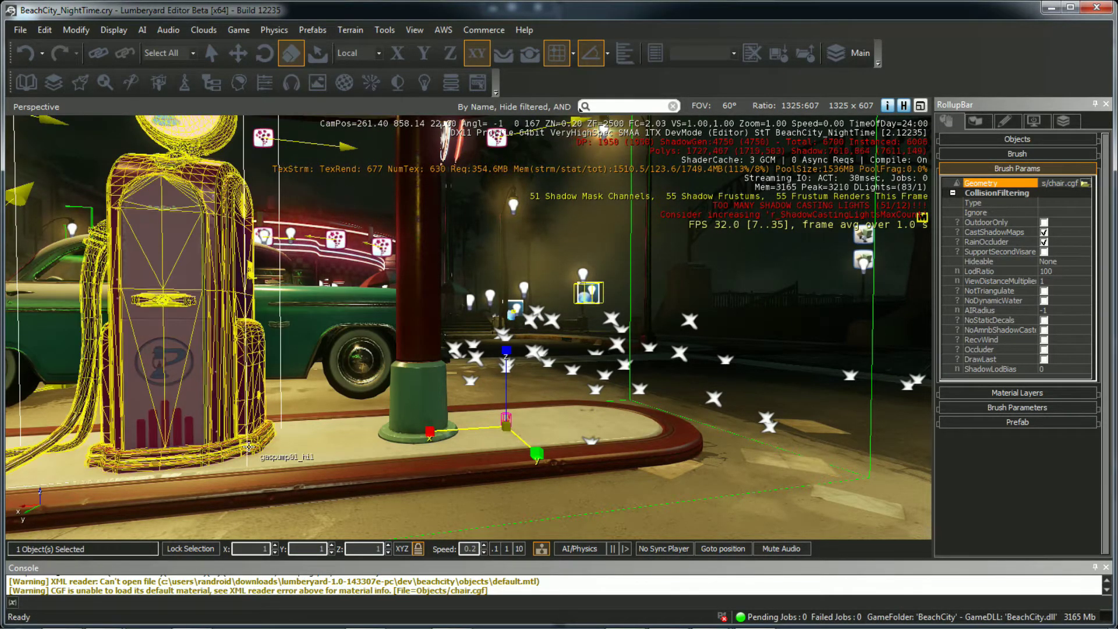
pyautogui.doubleClick(252, 549)
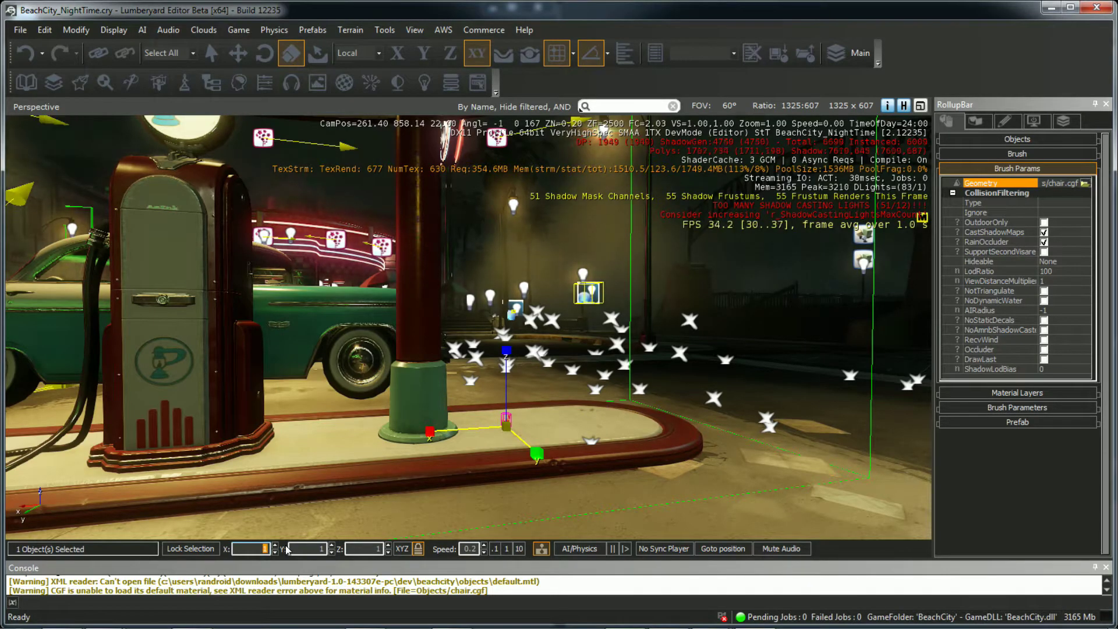
pyautogui.click(288, 549)
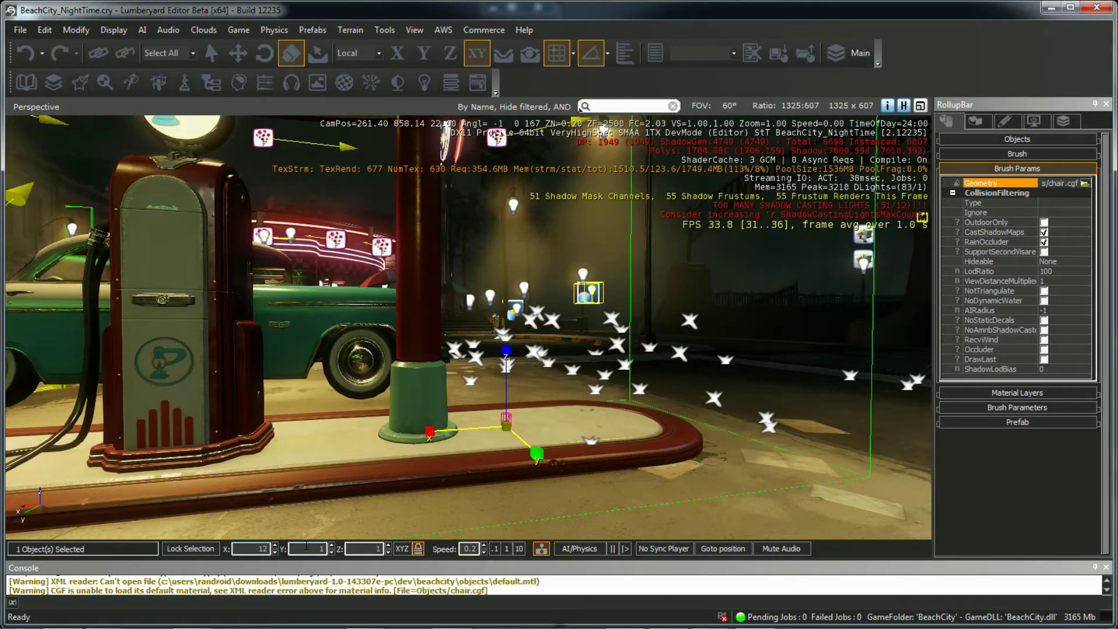
pyautogui.doubleClick(361, 548)
pyautogui.write('12')
pyautogui.press('Return')
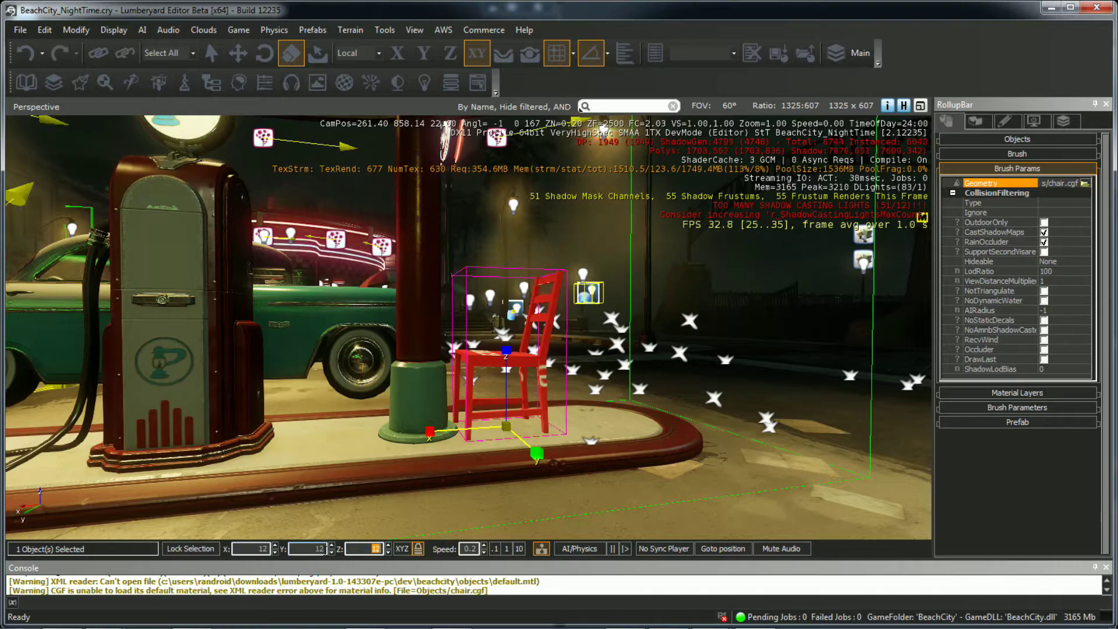
pyautogui.press('Return')
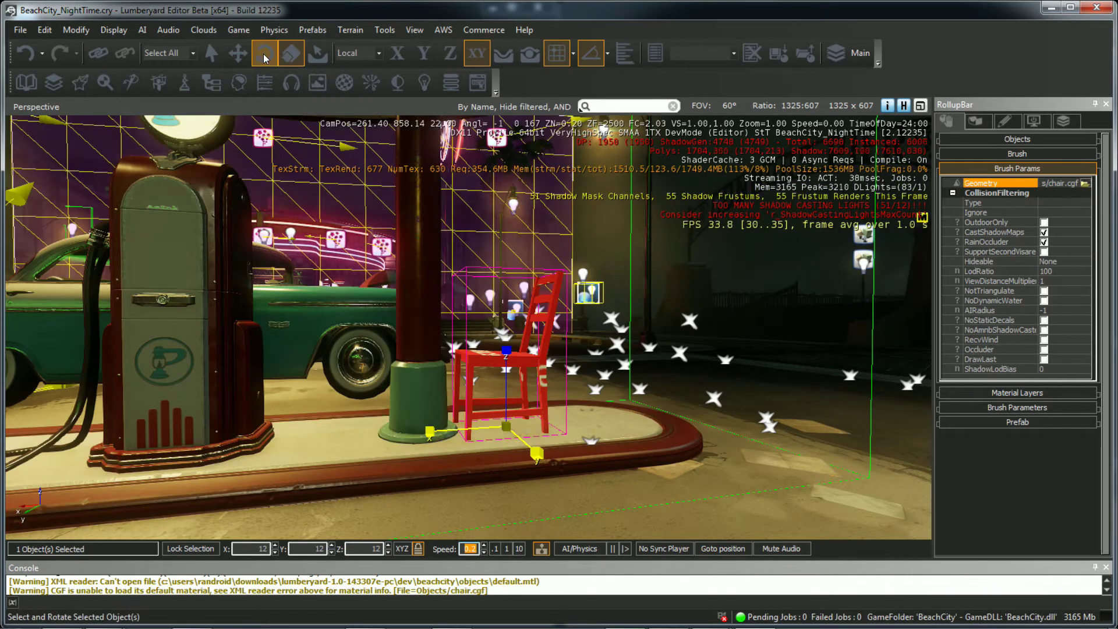
# Step: Lock the selection to the chair and slide it to the right along X
pyautogui.click(211, 53)
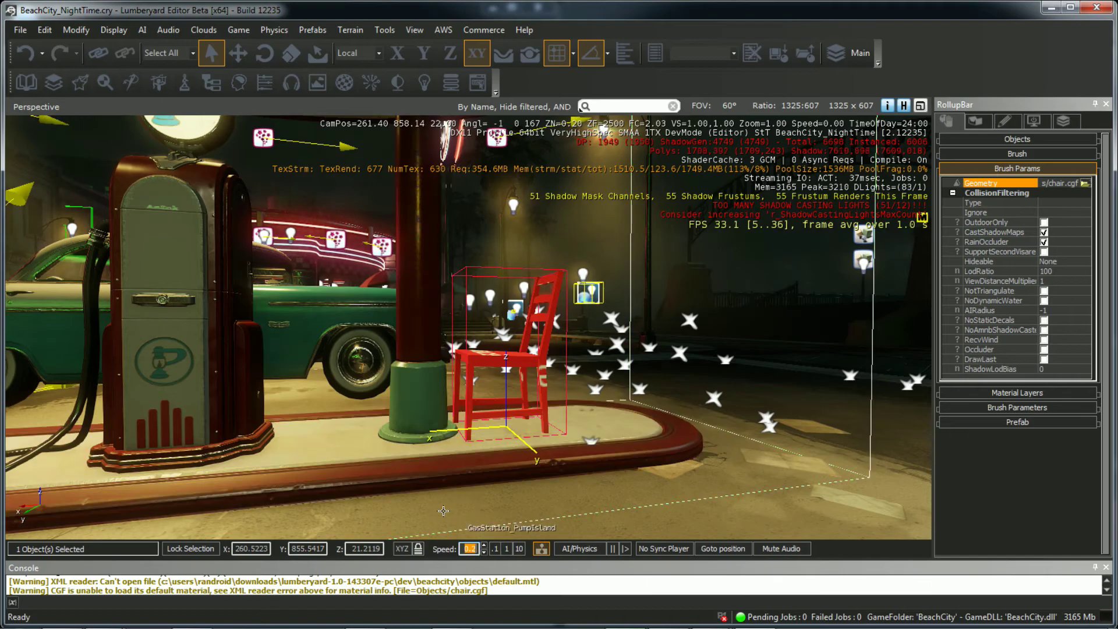
pyautogui.click(191, 549)
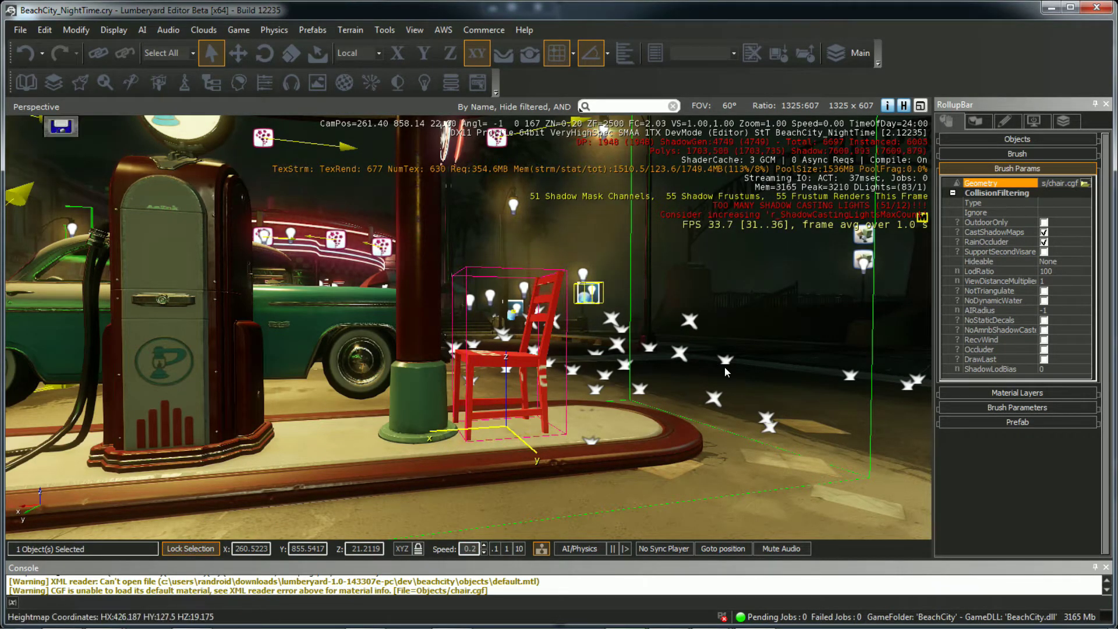
pyautogui.click(238, 53)
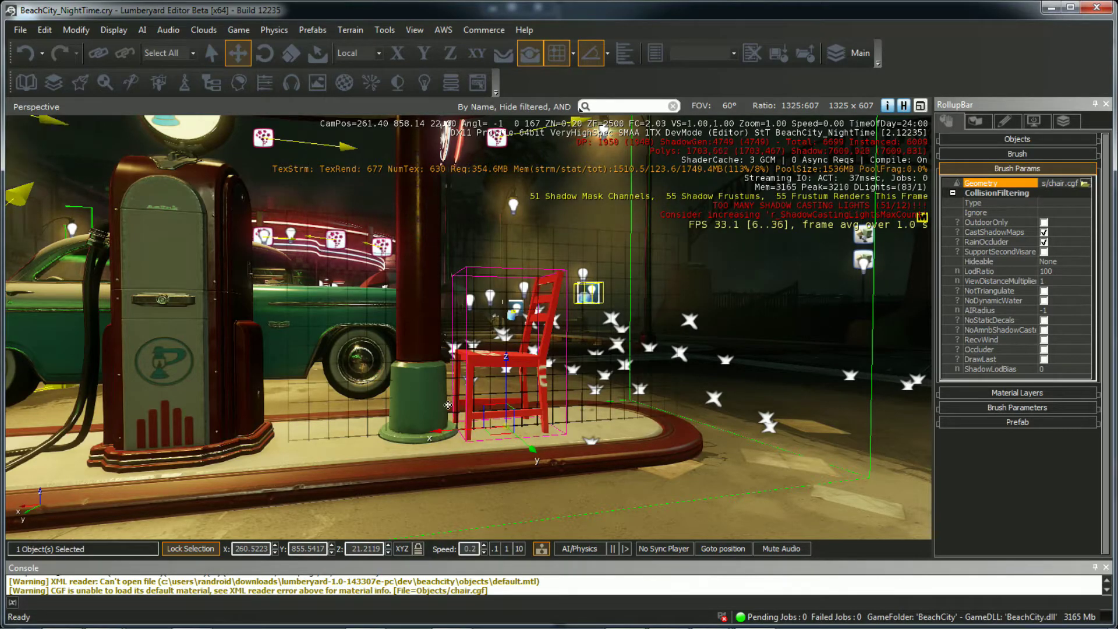
pyautogui.moveTo(449, 430); pyautogui.dragTo(498, 428)
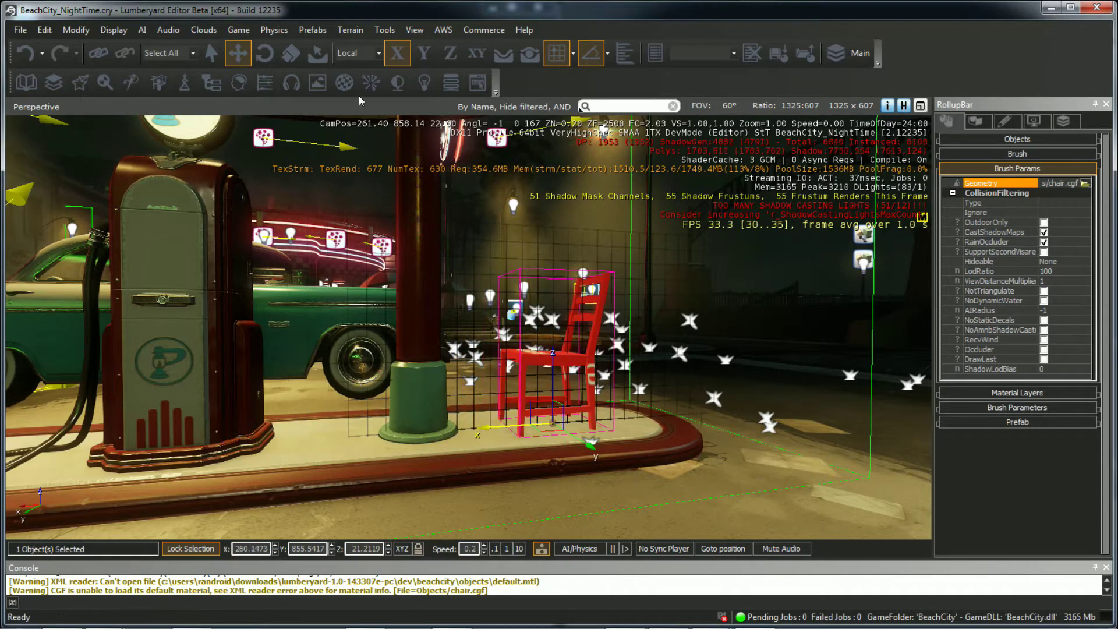
# Step: Rotate the chair 40 degrees around its X axis and return to Select
pyautogui.click(264, 53)
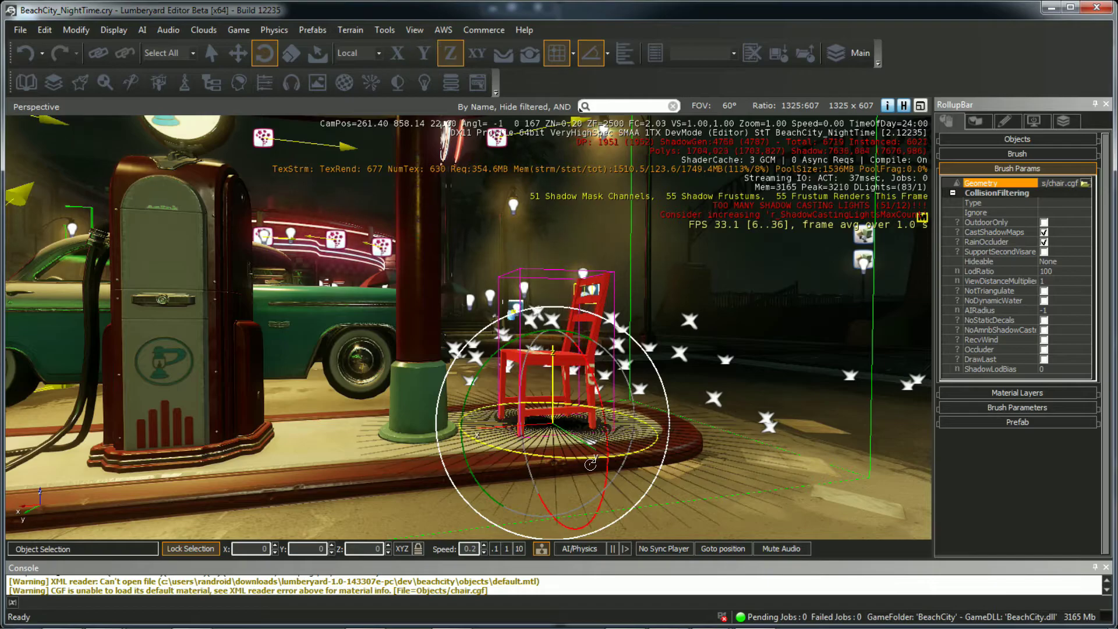
pyautogui.moveTo(524, 450); pyautogui.dragTo(721, 429)
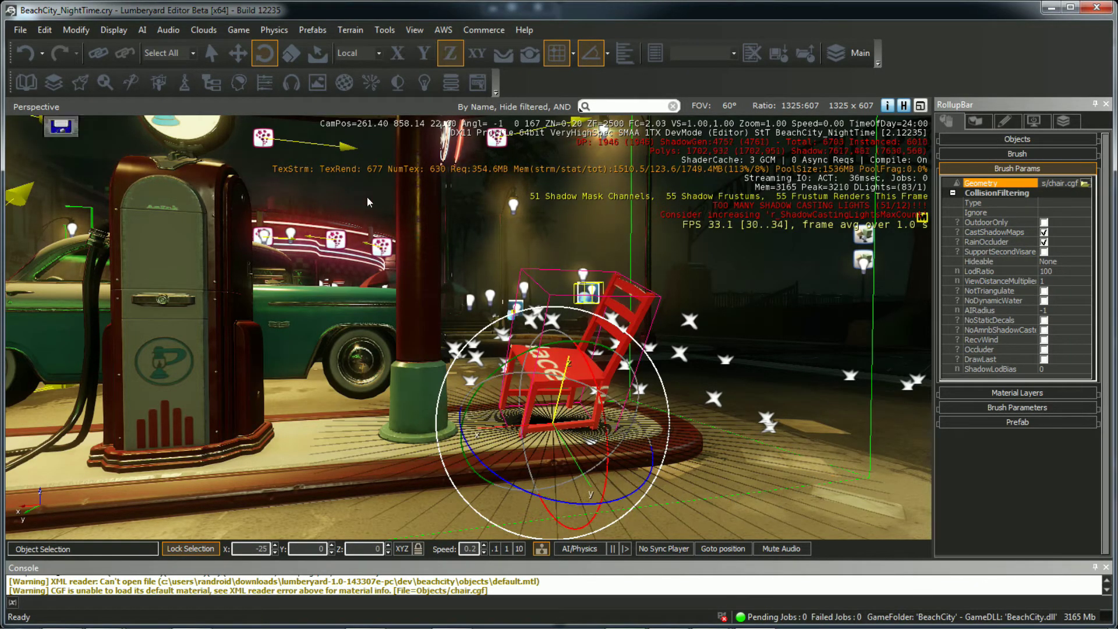
pyautogui.click(211, 53)
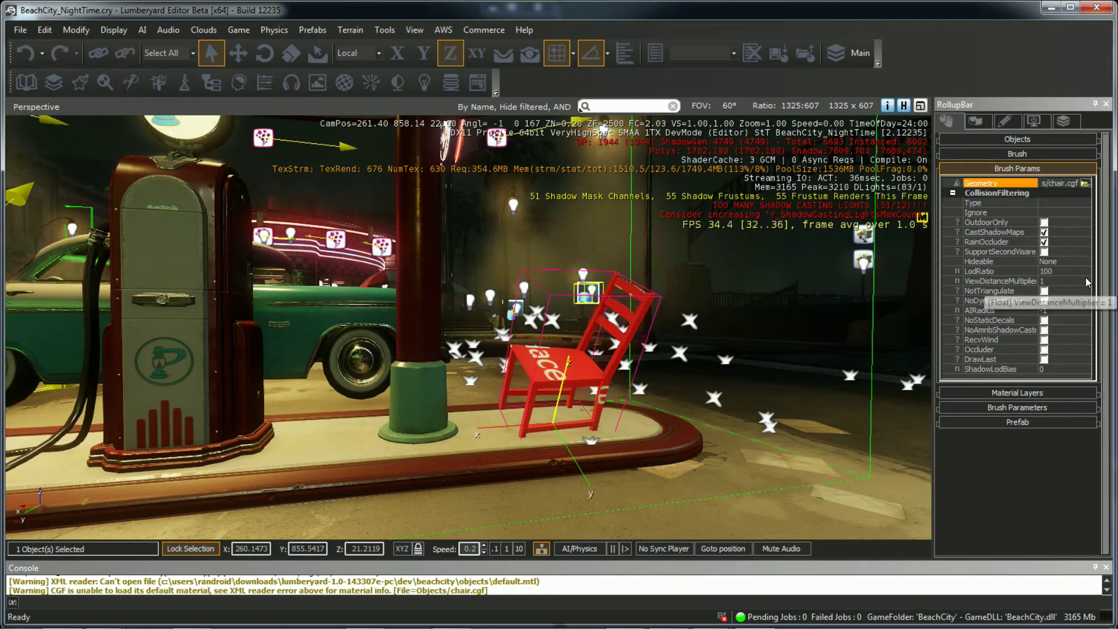
# Step: In the Material Editor, duplicate material_layers_default into material_layers_default0
pyautogui.click(1025, 153)
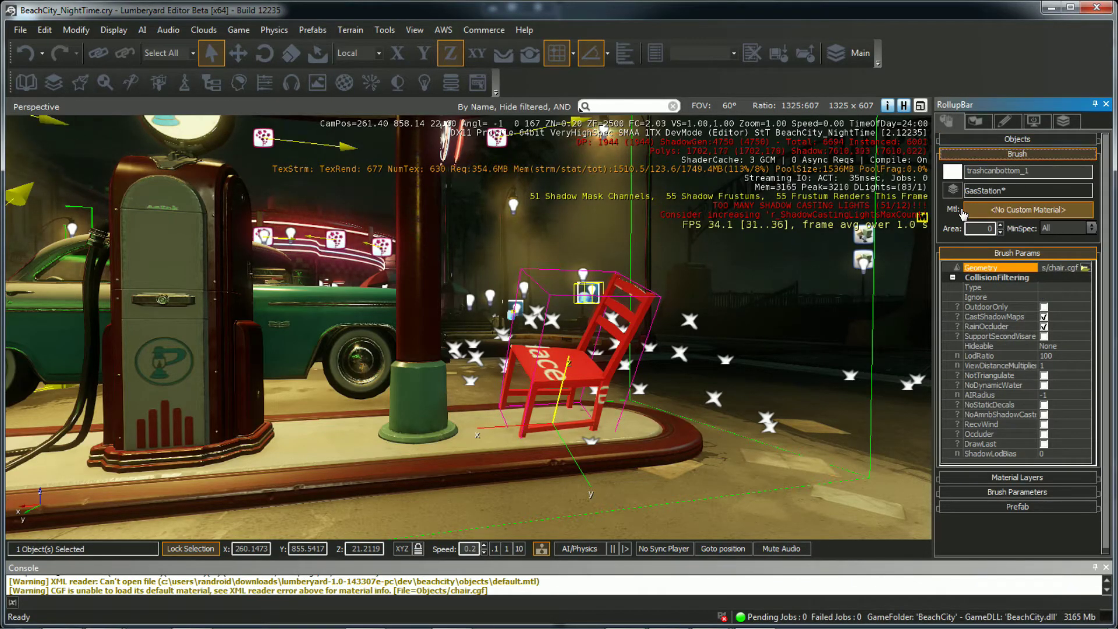
pyautogui.click(1031, 213)
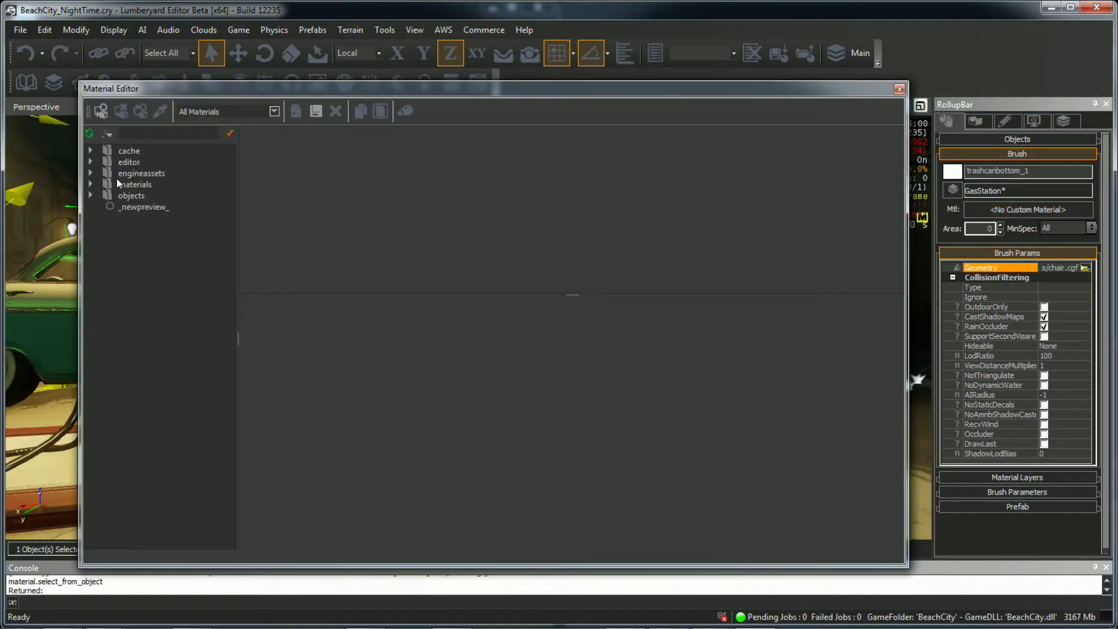
pyautogui.click(92, 184)
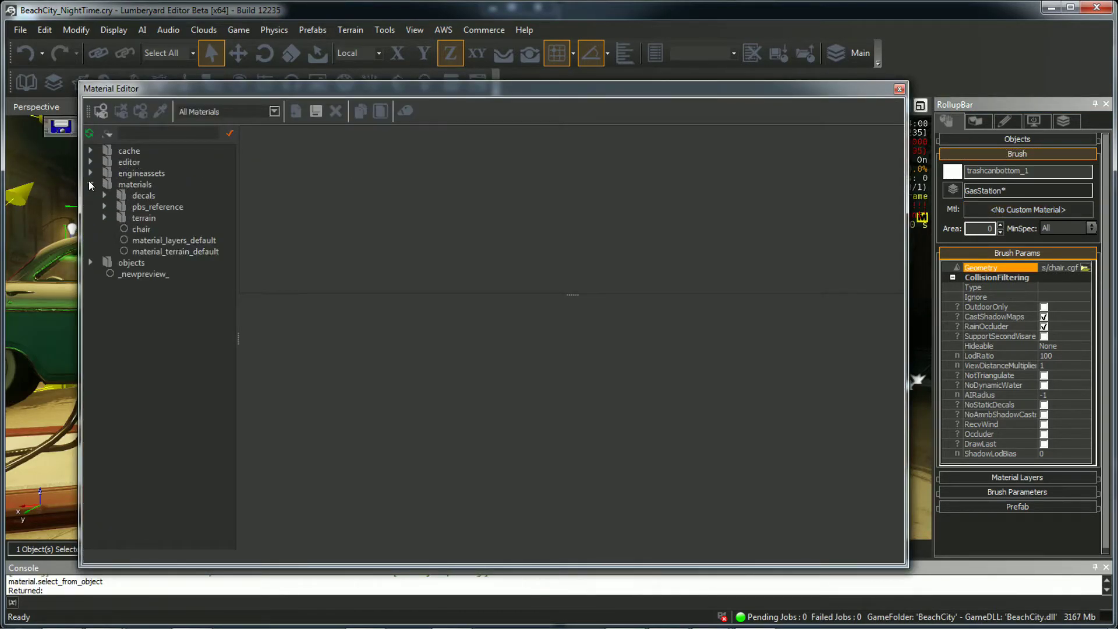
pyautogui.click(152, 242)
pyautogui.rightClick(152, 242)
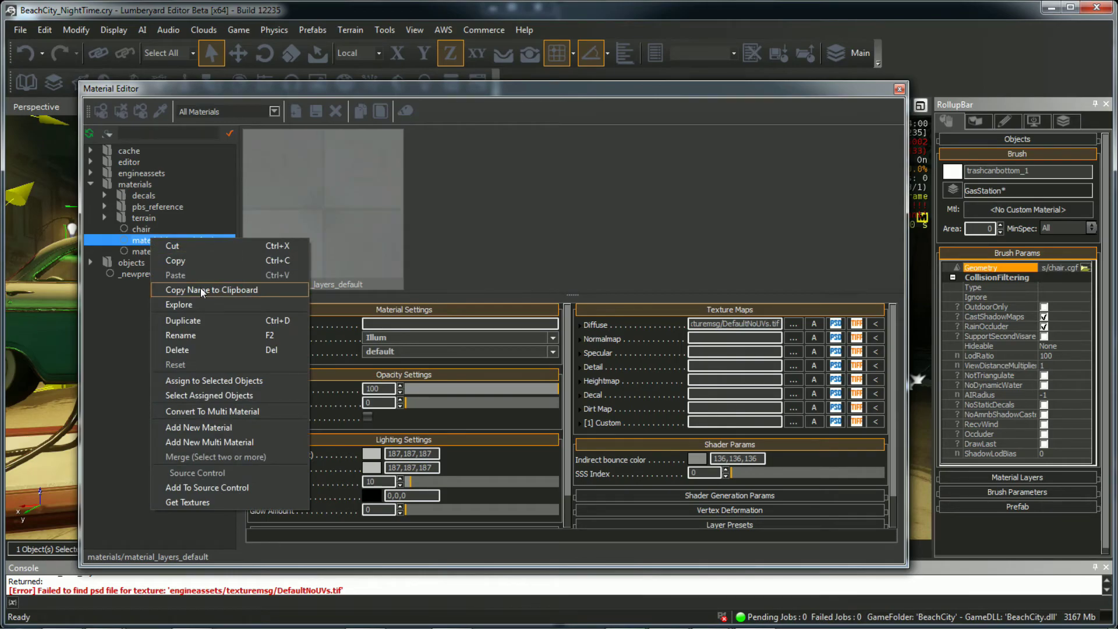
pyautogui.click(193, 320)
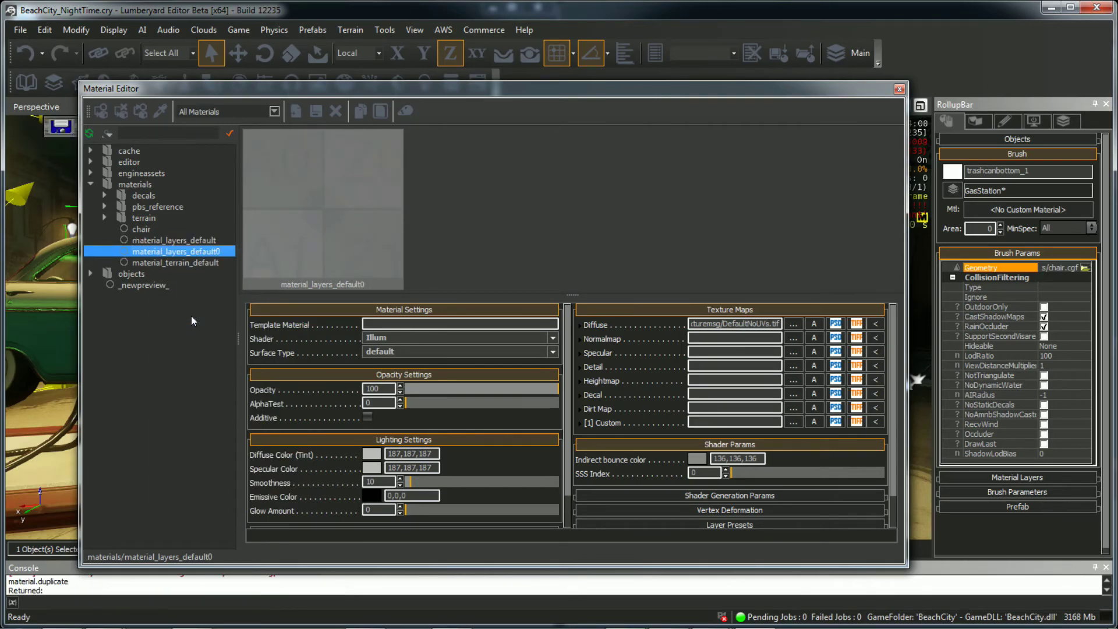
pyautogui.rightClick(175, 250)
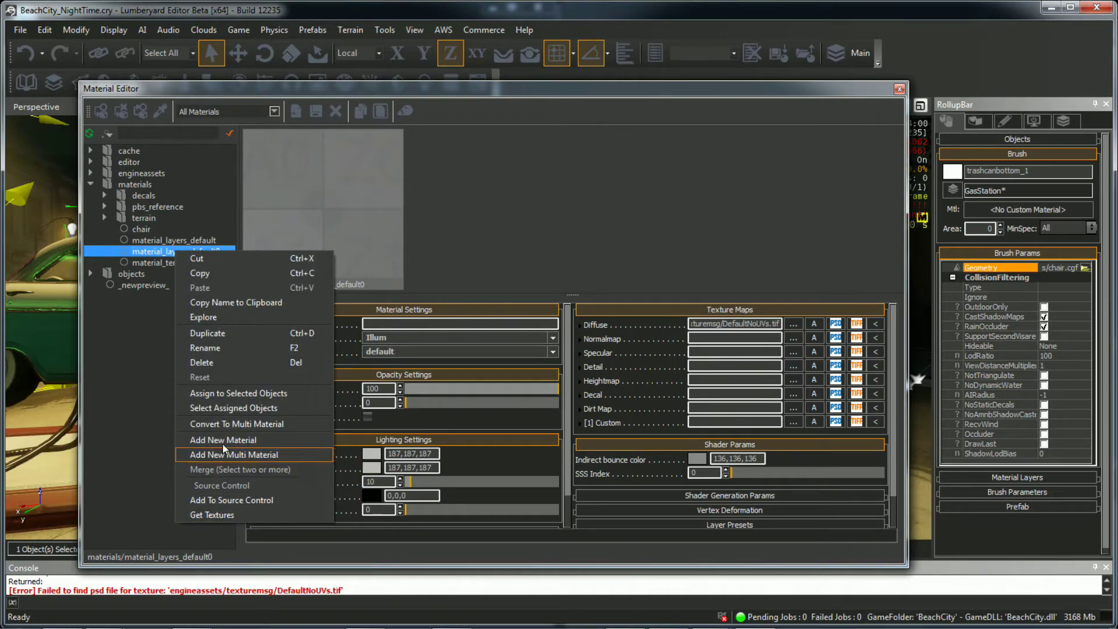
# Step: Save the duplicated material under the name NewChair
pyautogui.click(211, 349)
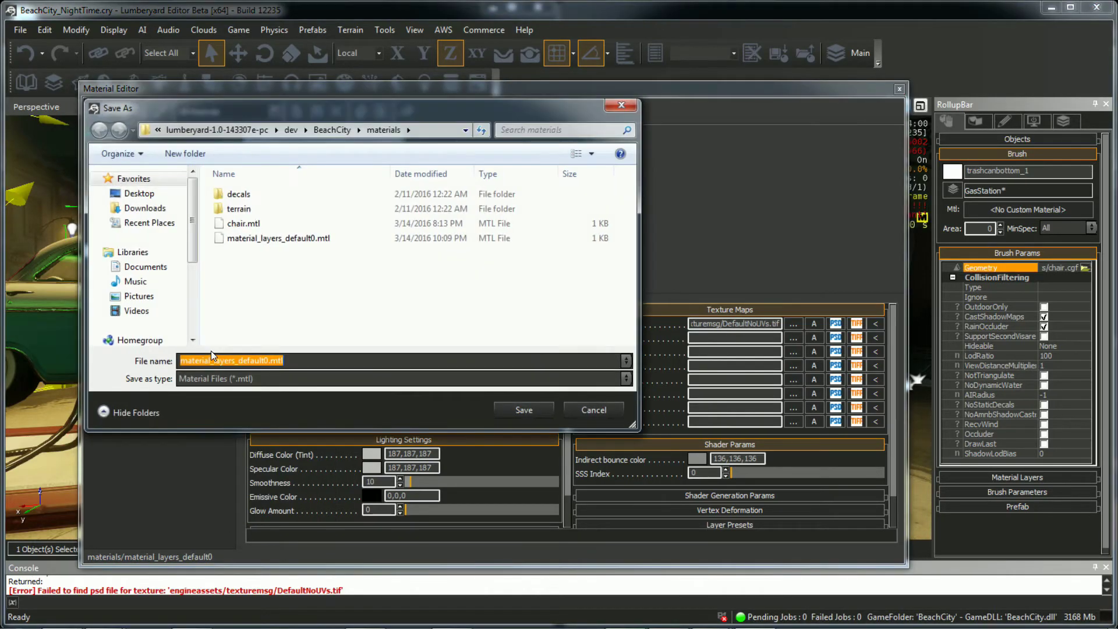
pyautogui.press('BackSpace')
pyautogui.write('NewChair')
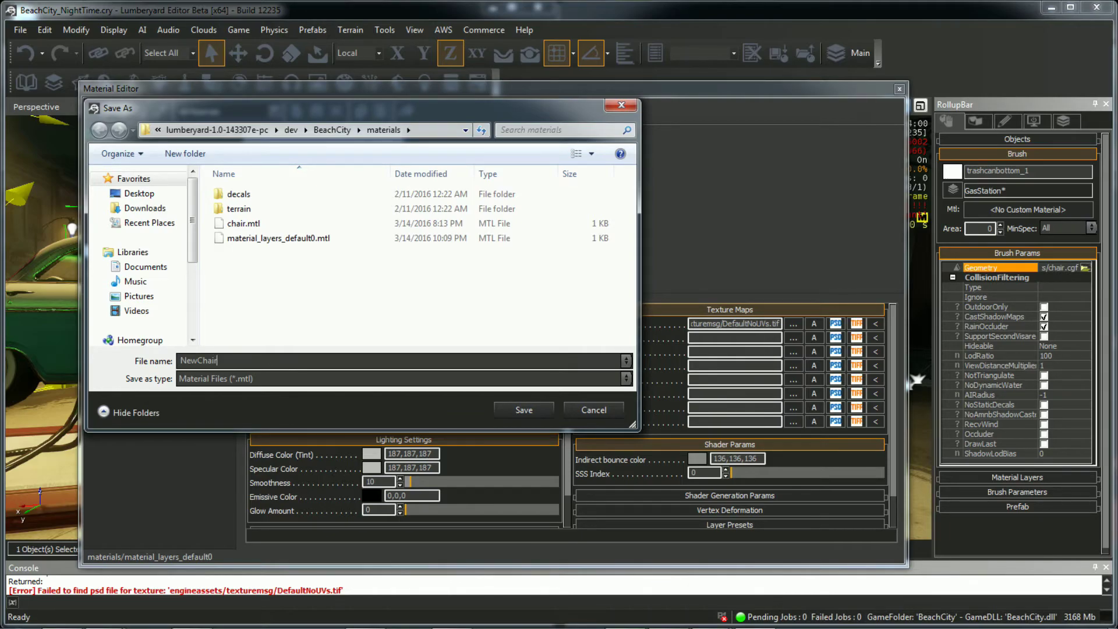
pyautogui.press('Return')
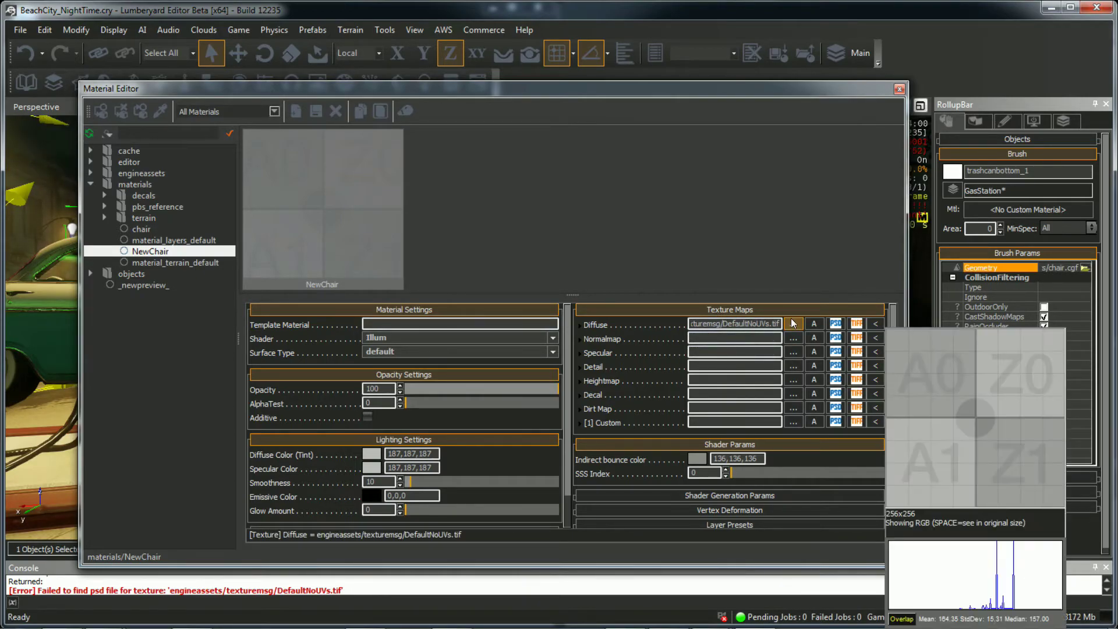
# Step: Set chair_diffuse.dds from Textures as the NewChair diffuse map
pyautogui.click(721, 309)
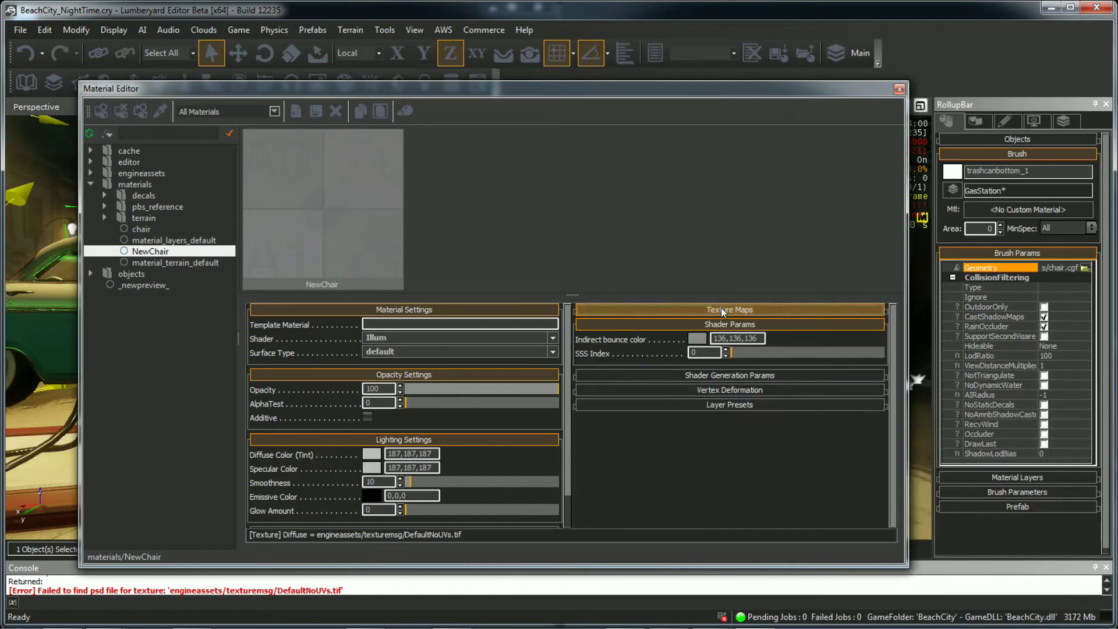
pyautogui.click(721, 307)
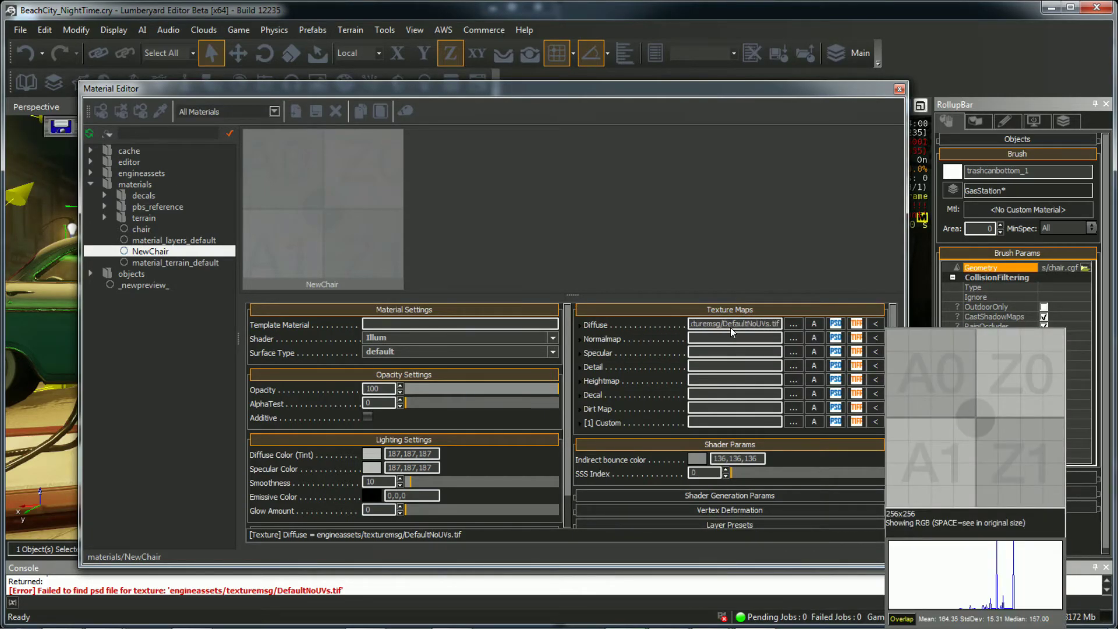
pyautogui.click(792, 323)
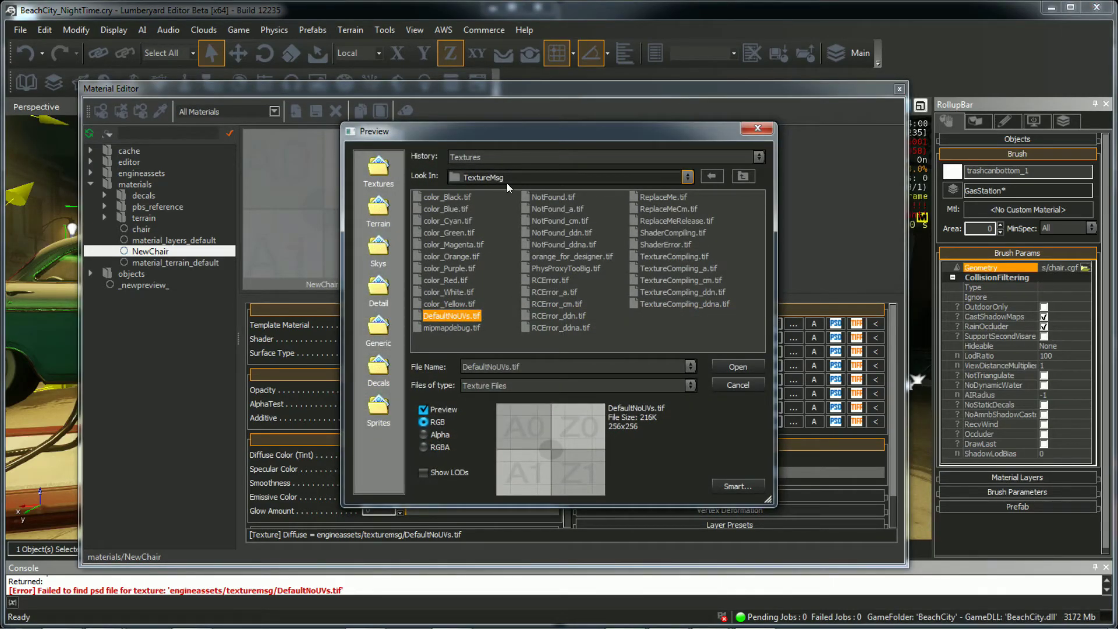
pyautogui.click(383, 168)
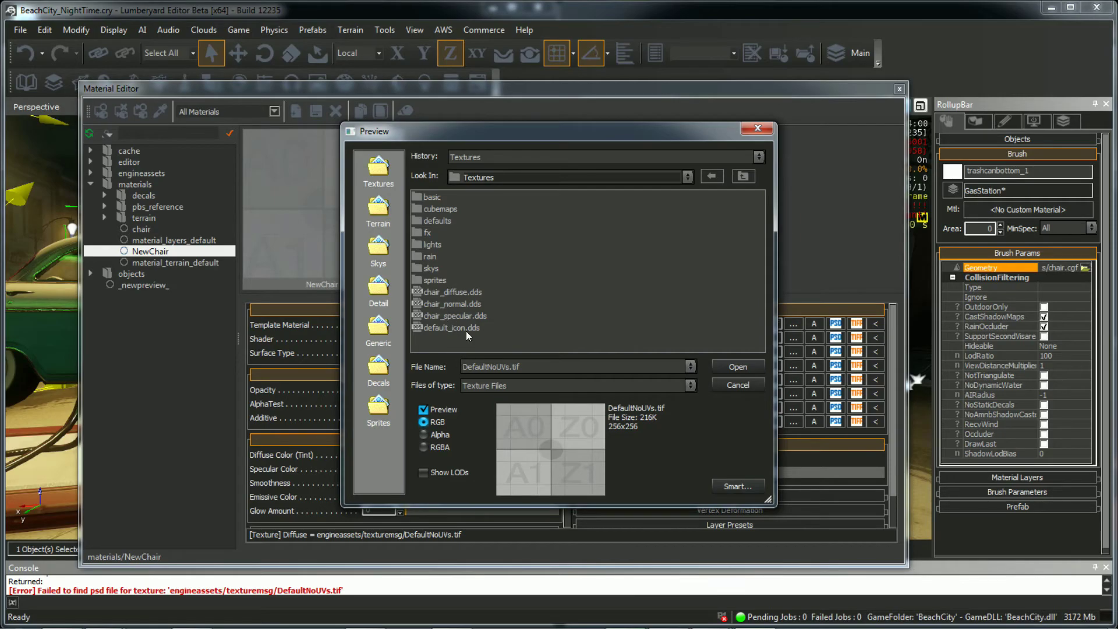
pyautogui.doubleClick(458, 293)
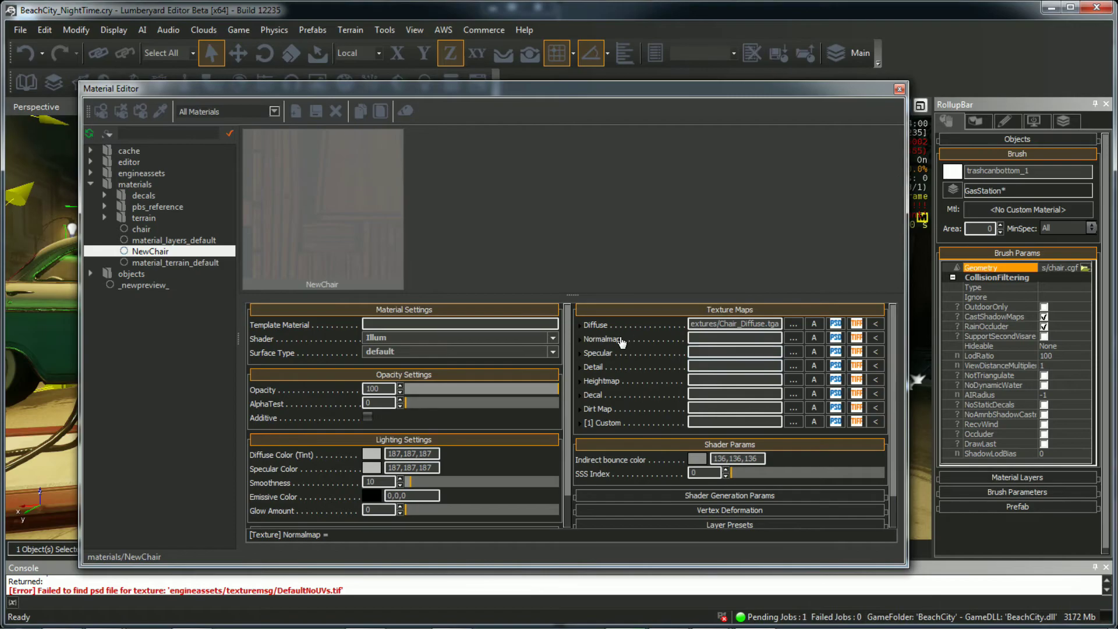
# Step: Set chair_normal.dds as the normal map and chair_specular.dds as the specular map
pyautogui.click(793, 338)
pyautogui.click(458, 305)
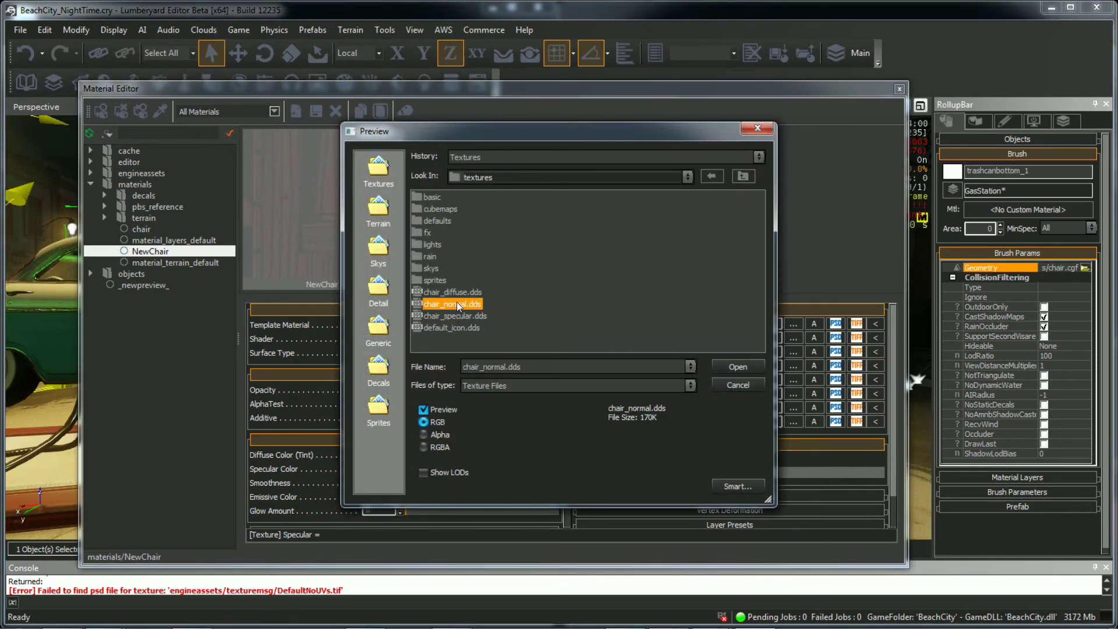
pyautogui.doubleClick(459, 305)
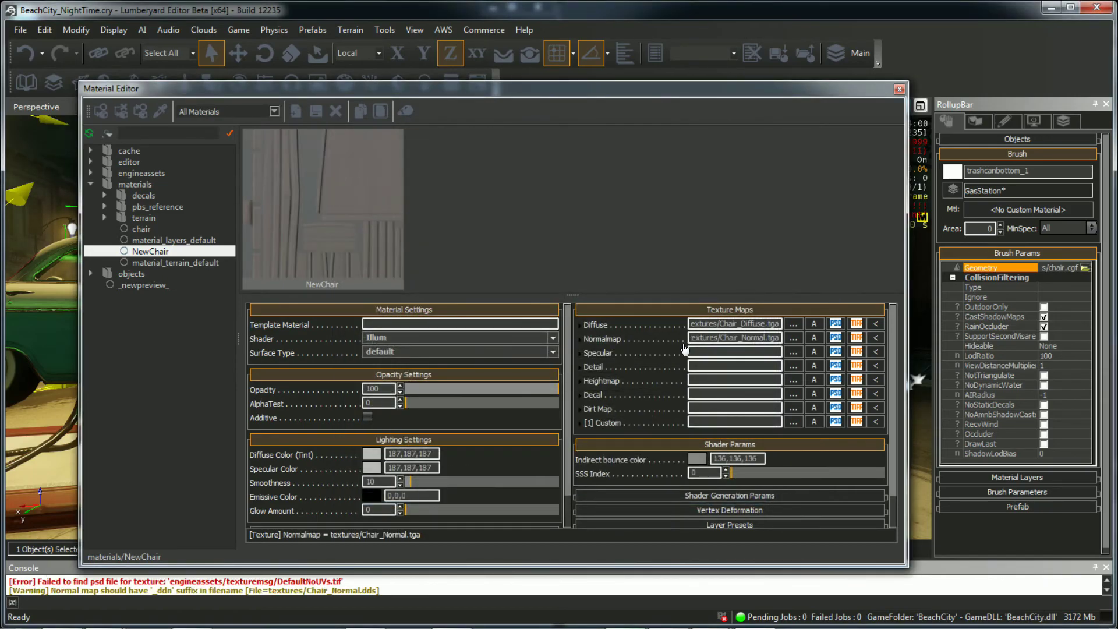
pyautogui.click(793, 353)
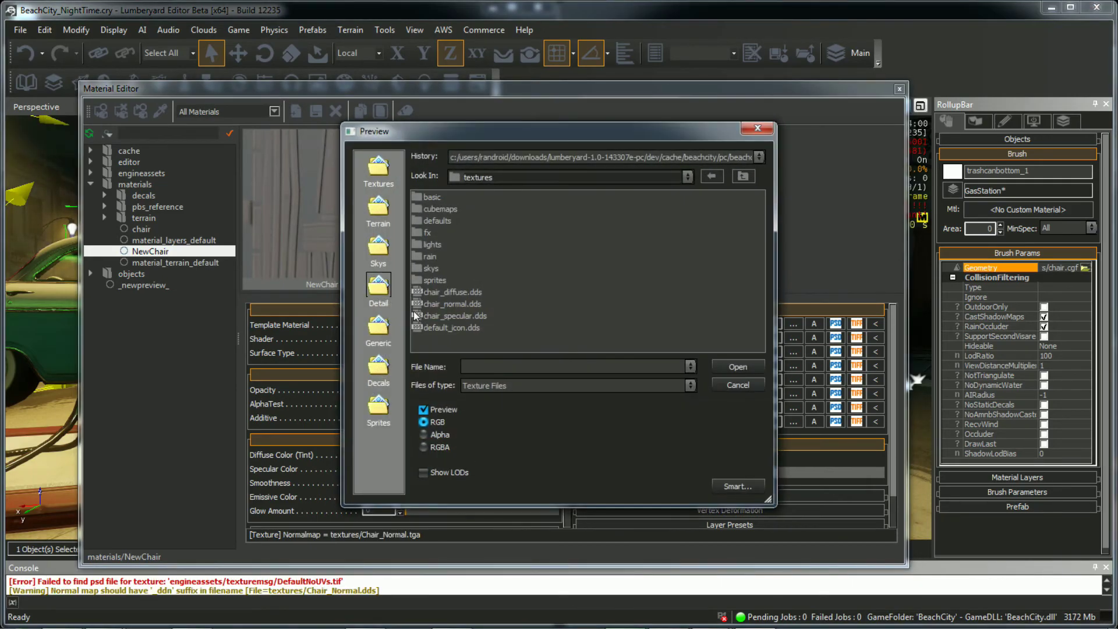
pyautogui.click(452, 318)
pyautogui.doubleClick(452, 318)
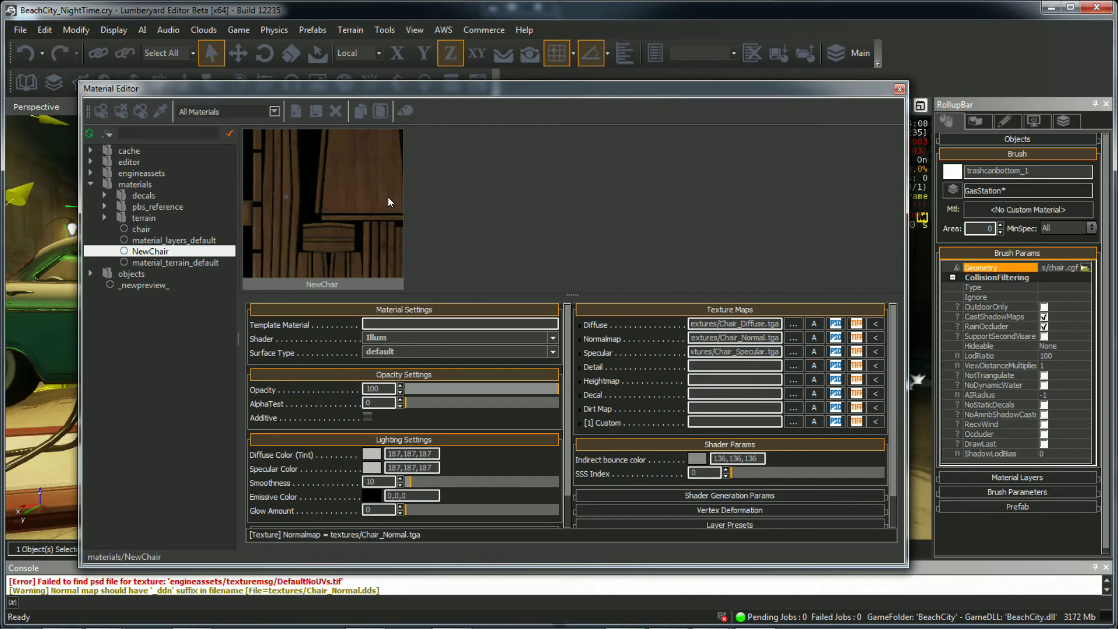
pyautogui.click(333, 287)
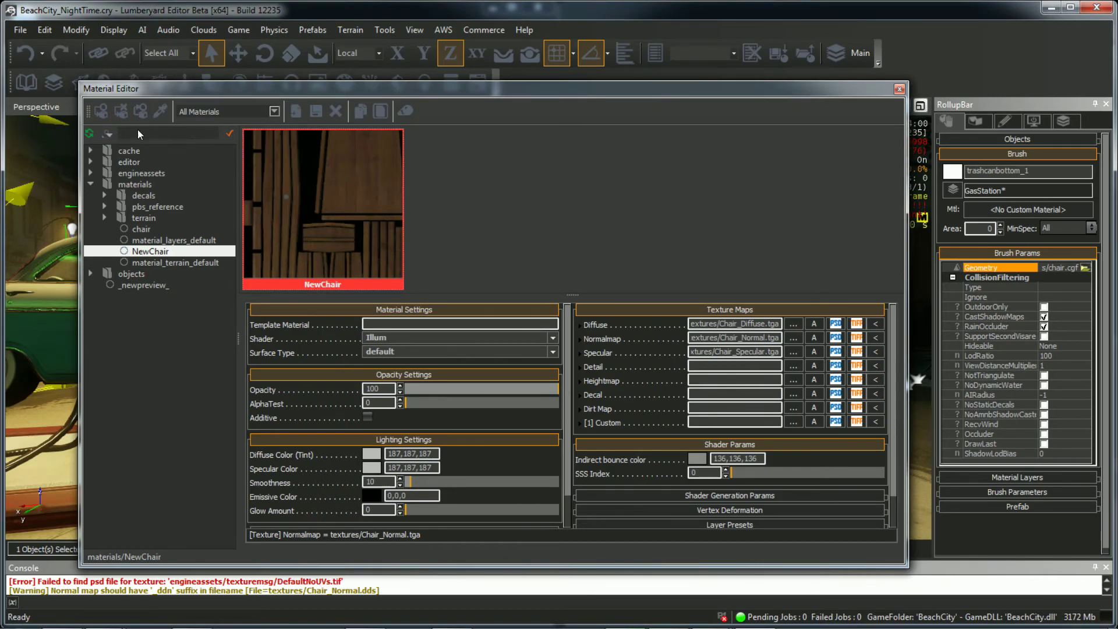
# Step: Assign materials/NewChair to the selected chair and close the Material Editor
pyautogui.click(100, 112)
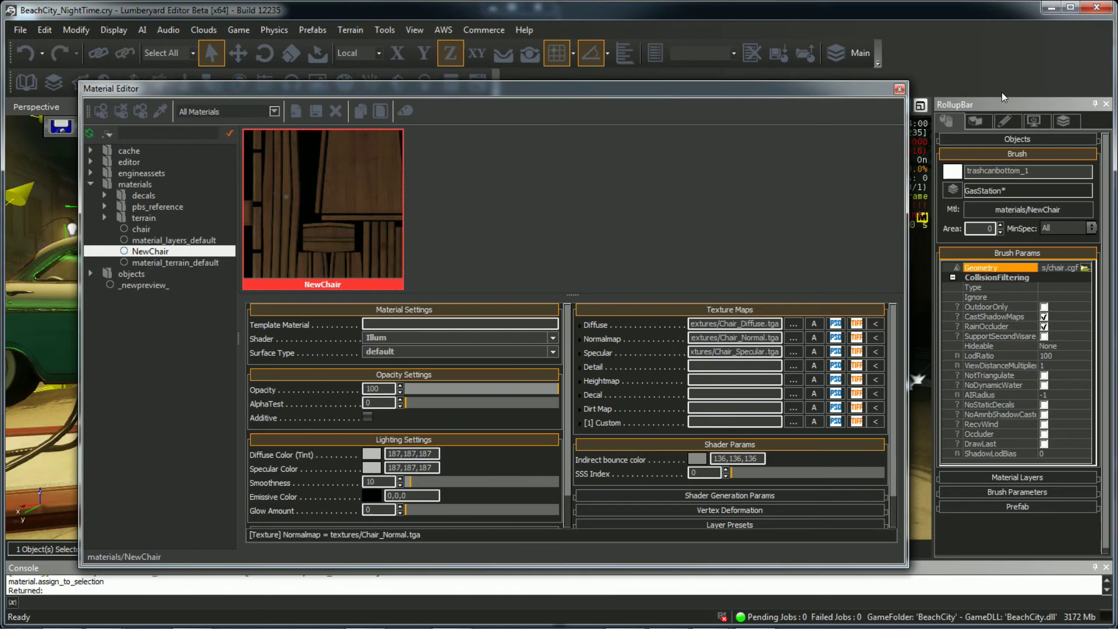
pyautogui.click(898, 89)
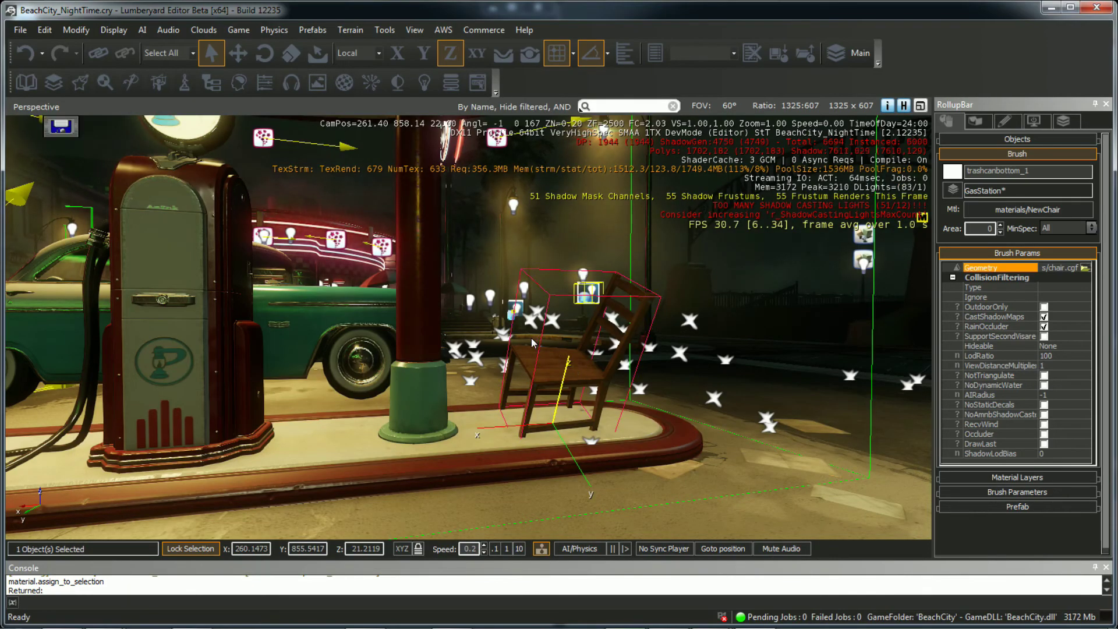